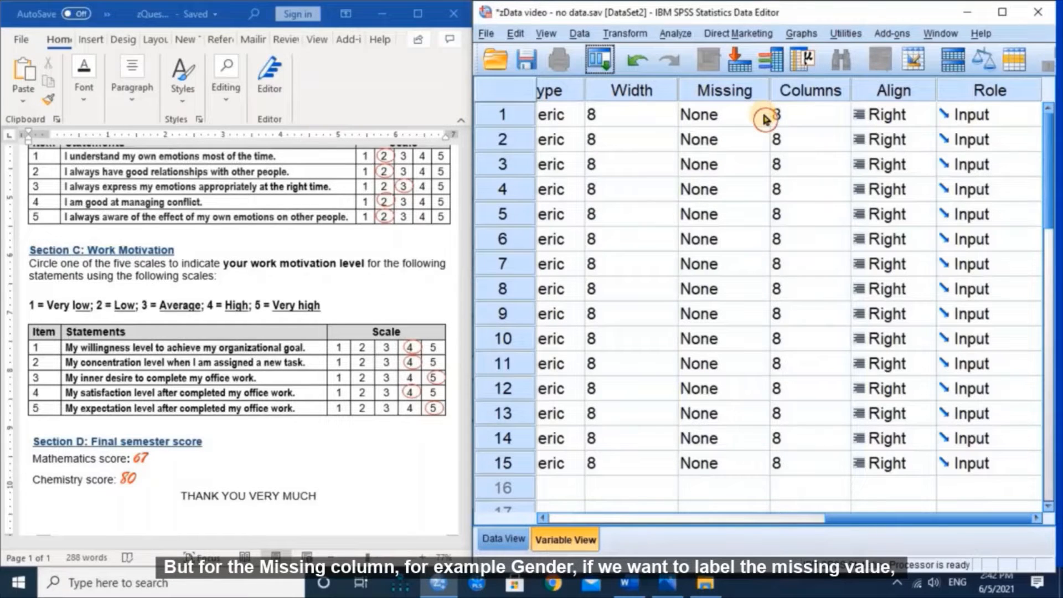
- Define 9 as the discrete missing value for the Gender variable in row 1
{"action": "left_click", "coordinate": [446, 275]}
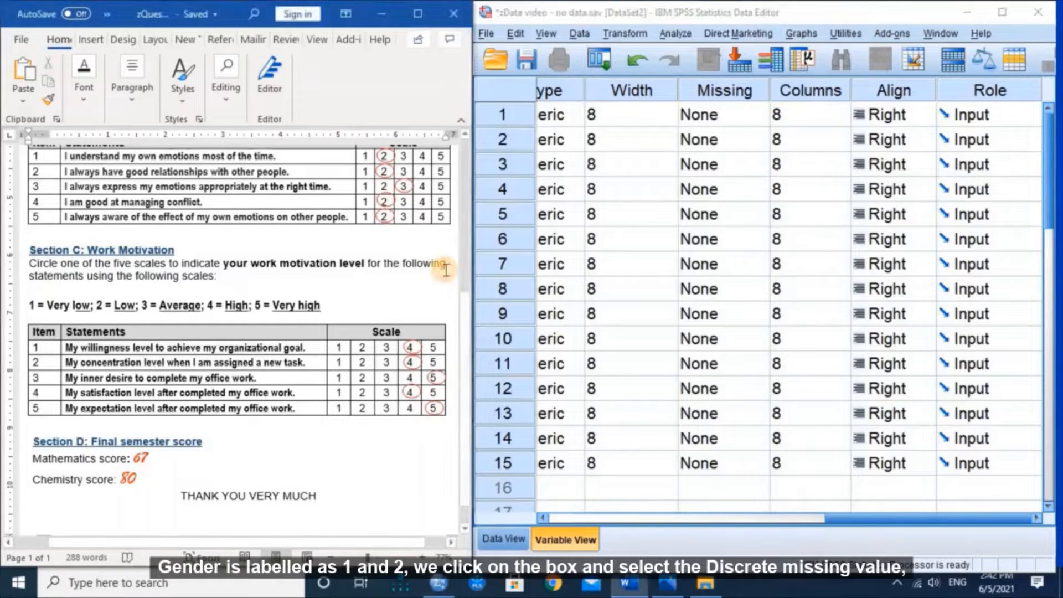
{"action": "scroll", "coordinate": [443, 271], "scroll_direction": "up", "scroll_amount": 9}
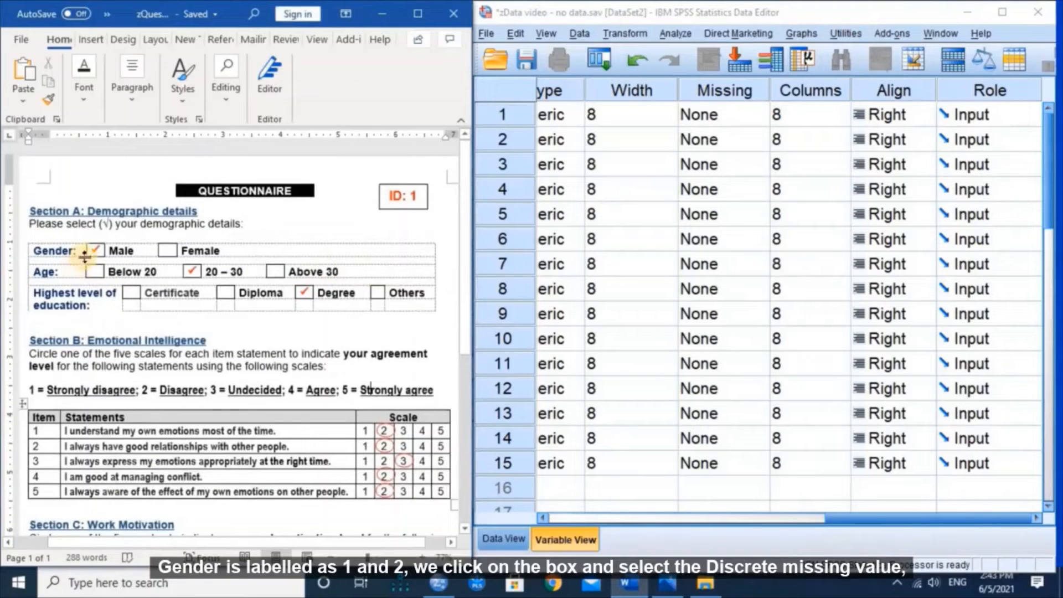
{"action": "left_click", "coordinate": [94, 251]}
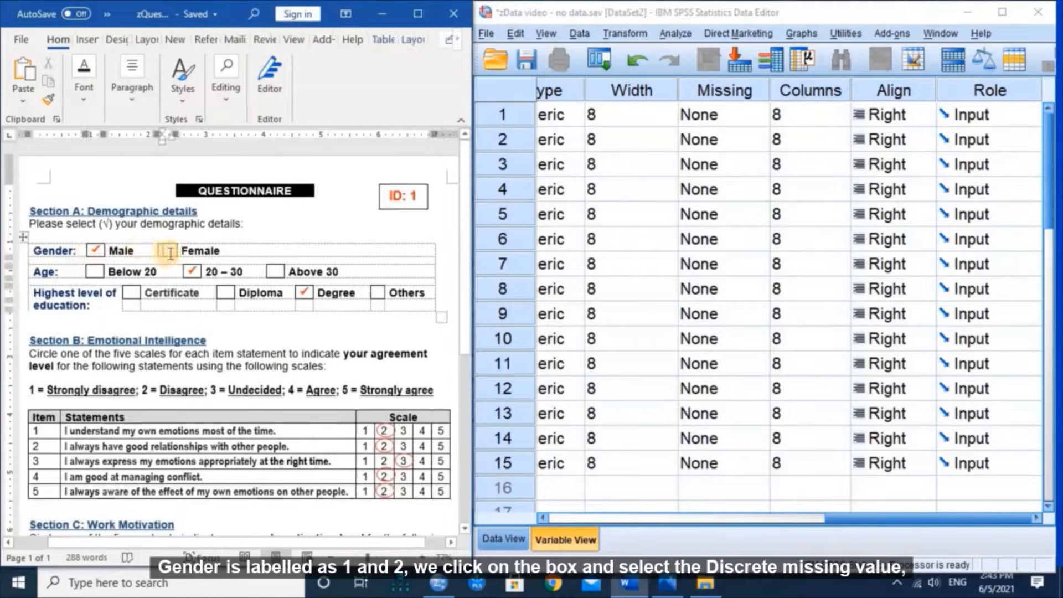
{"action": "left_click", "coordinate": [756, 115]}
{"action": "left_click", "coordinate": [762, 117]}
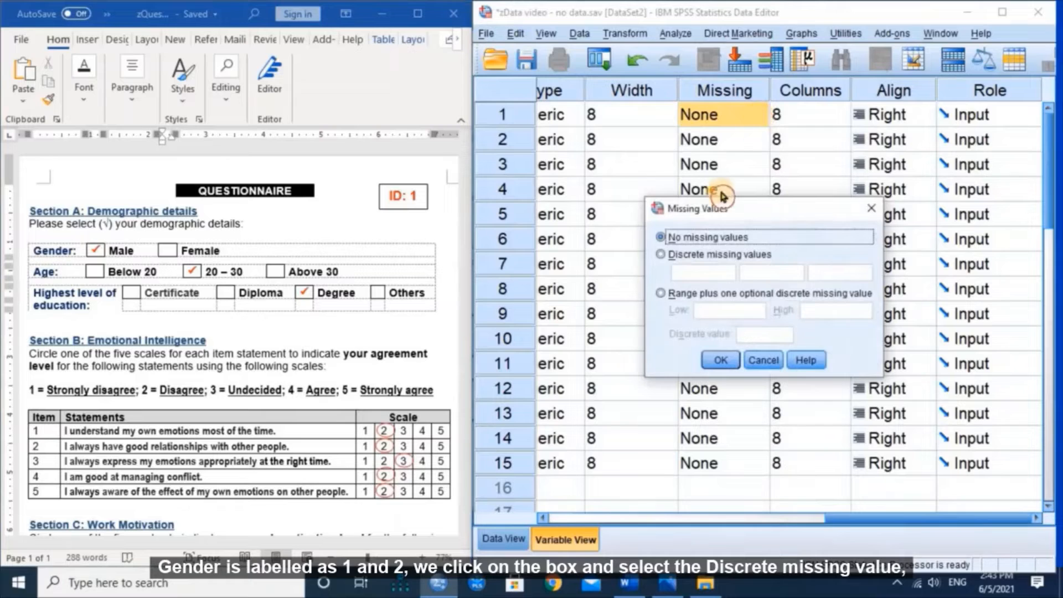
{"action": "left_click", "coordinate": [662, 256]}
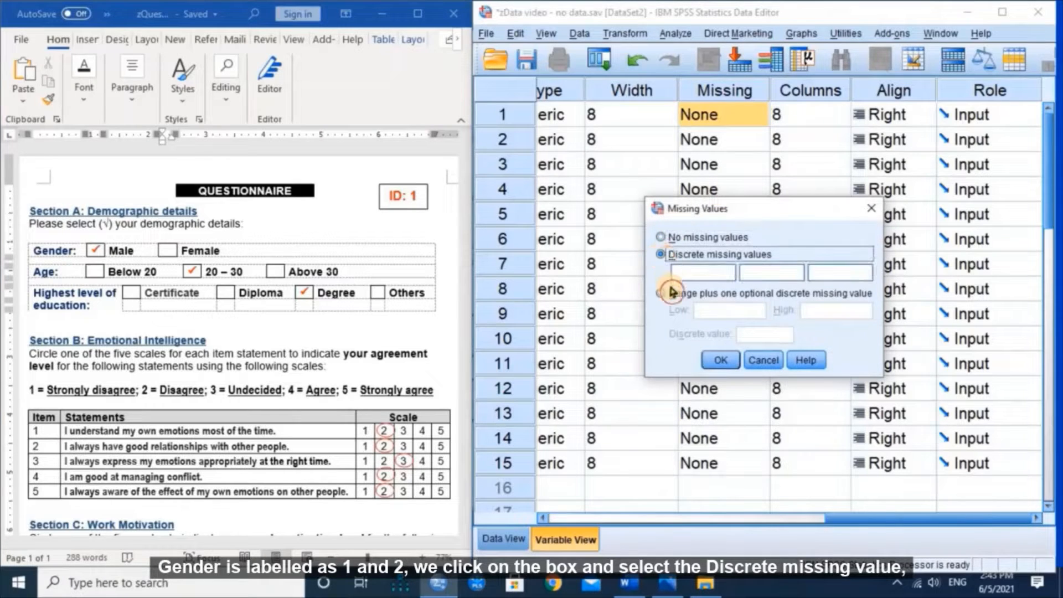
{"action": "left_click", "coordinate": [699, 273]}
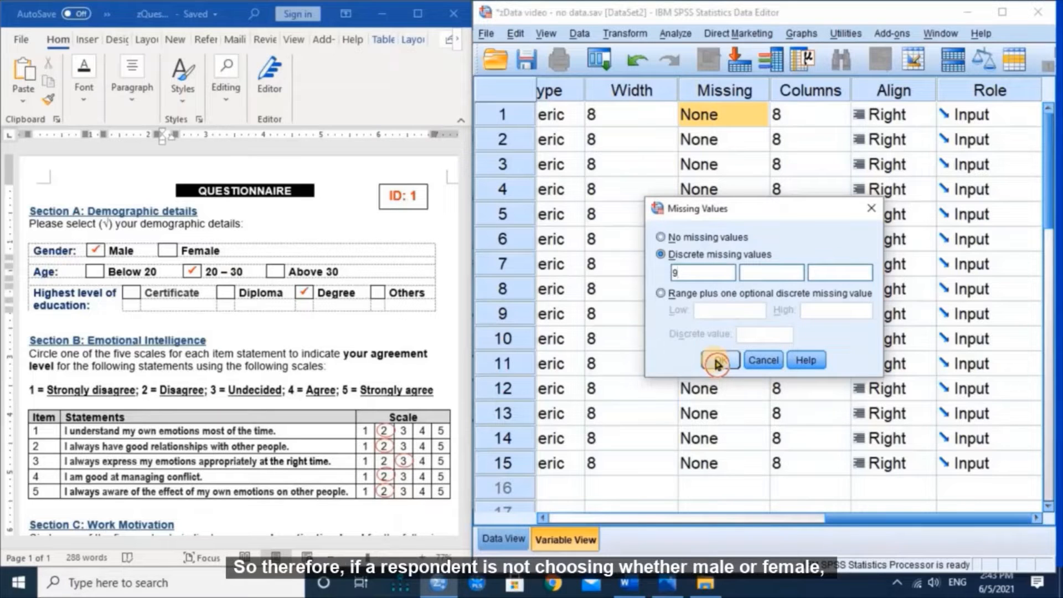
{"action": "left_click", "coordinate": [90, 253]}
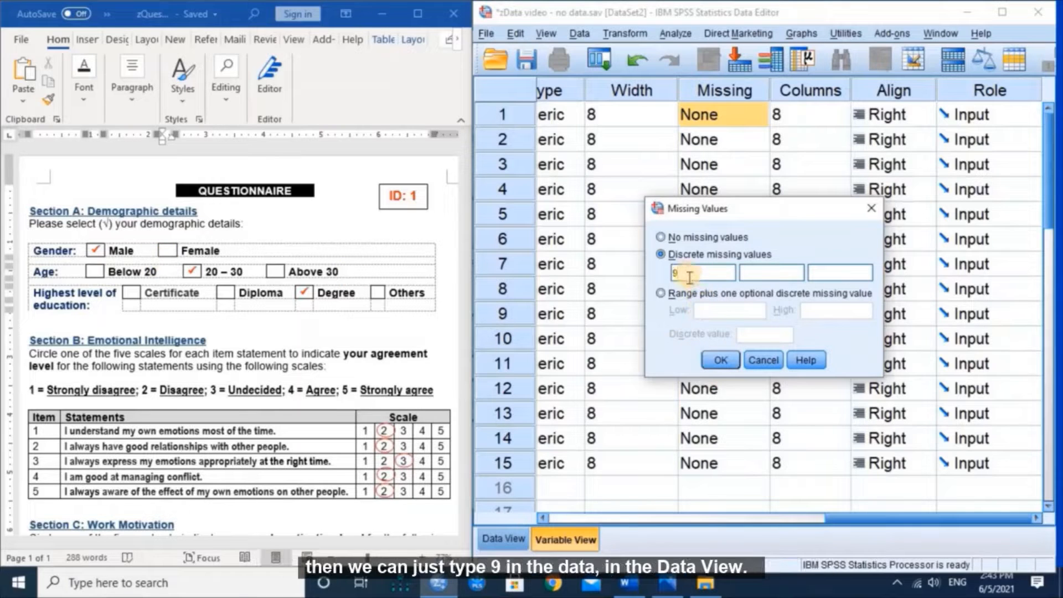
{"action": "left_click", "coordinate": [717, 363]}
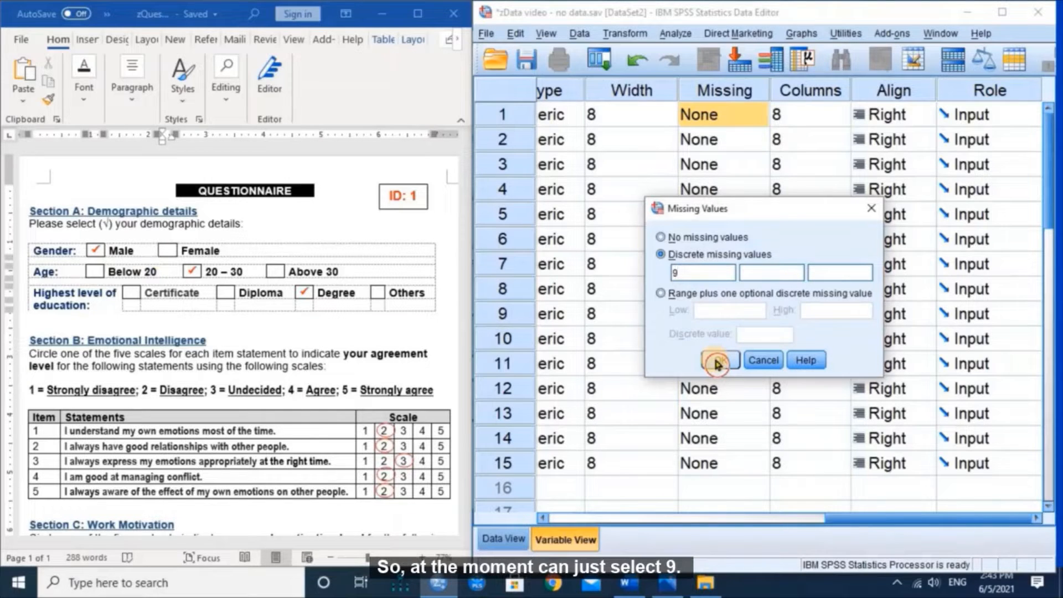
{"action": "left_click", "coordinate": [717, 363]}
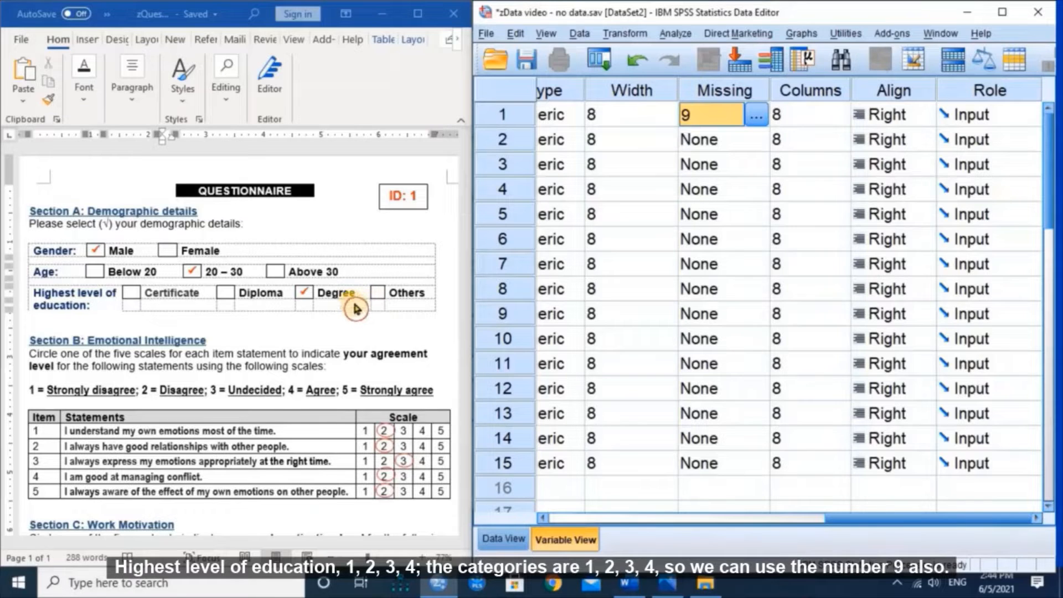
- Copy Gender's missing value setting of 9 to the Age and Education variables in rows 2 and 3
{"action": "right_click", "coordinate": [715, 116]}
{"action": "left_click", "coordinate": [732, 123]}
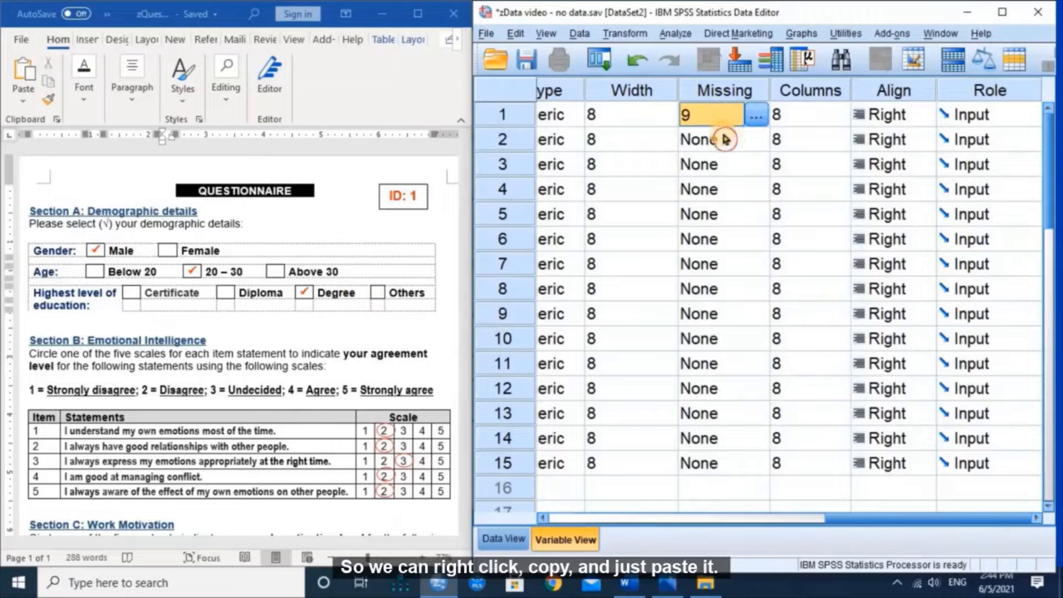
{"action": "left_click", "coordinate": [726, 140]}
{"action": "left_click_drag", "start_coordinate": [731, 166], "coordinate": [731, 168]}
{"action": "right_click", "coordinate": [731, 168]}
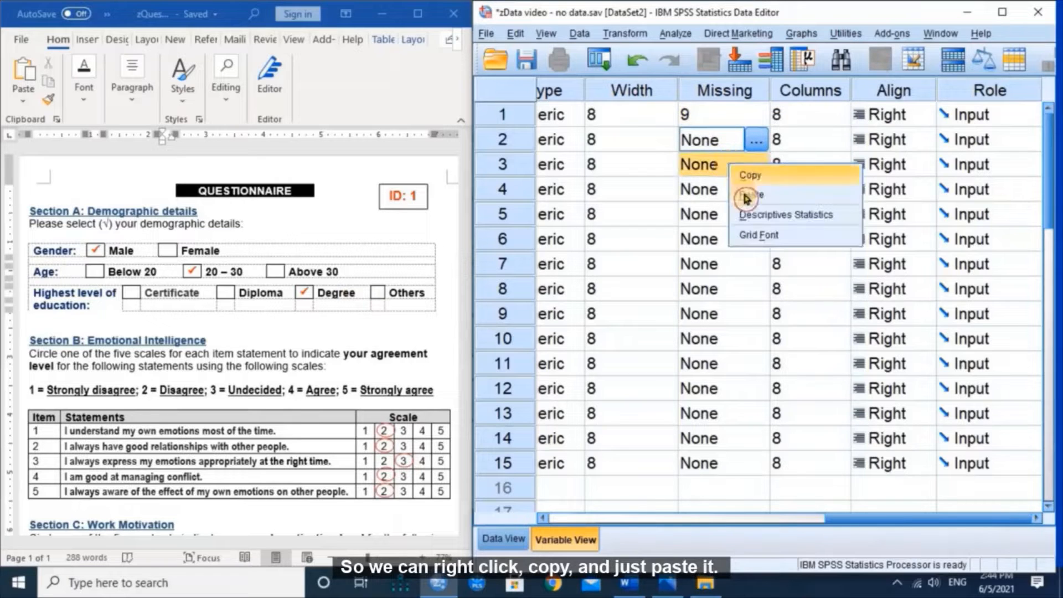
{"action": "left_click", "coordinate": [741, 195]}
- Paste the copied missing value 9 into rows 4 to 13, covering EQ1 to EQ5 and Motivation1 to Motivation5
{"action": "scroll", "coordinate": [212, 316], "scroll_direction": "down", "scroll_amount": 5}
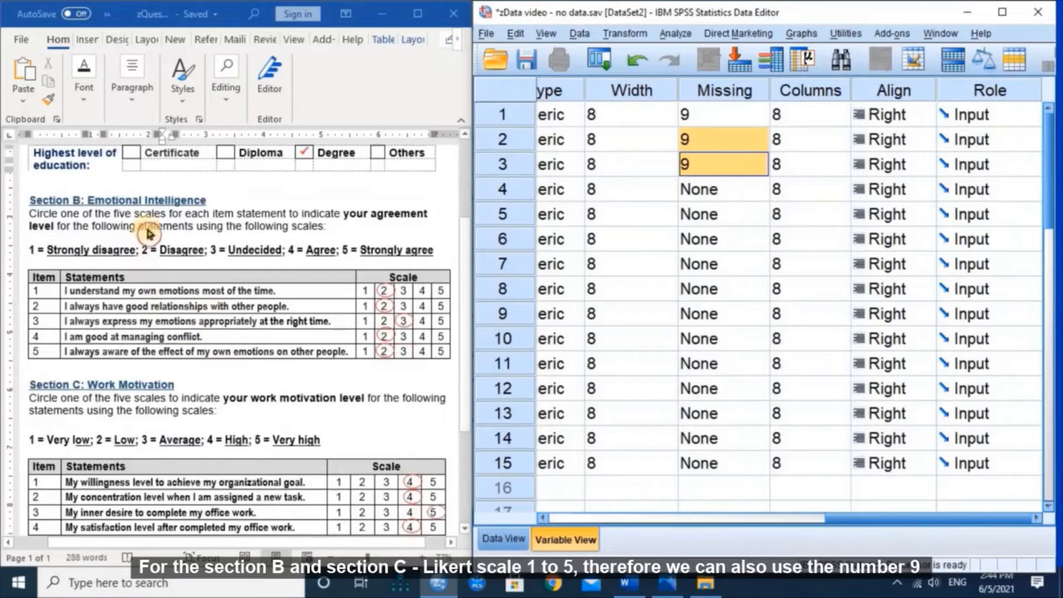
{"action": "scroll", "coordinate": [118, 449], "scroll_direction": "down", "scroll_amount": 1}
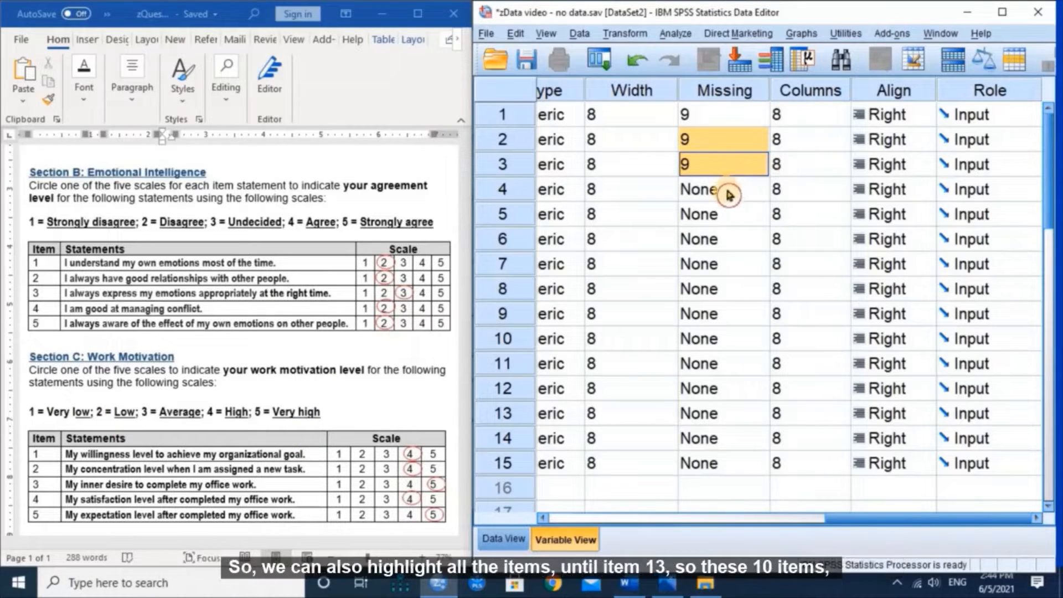
{"action": "left_click_drag", "start_coordinate": [728, 194], "coordinate": [736, 404]}
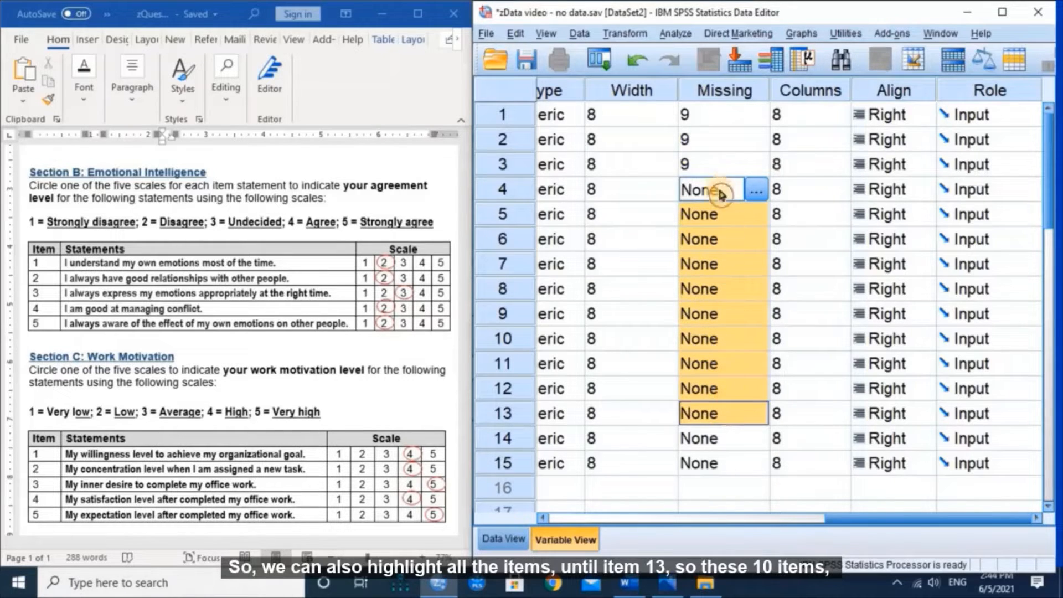
{"action": "right_click", "coordinate": [746, 292]}
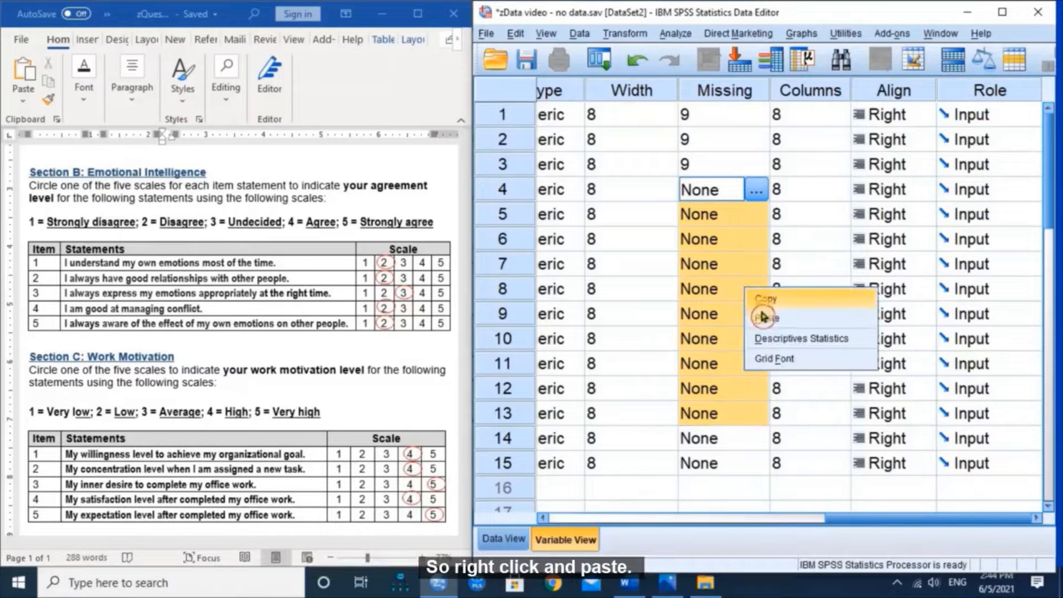
{"action": "left_click", "coordinate": [699, 312]}
- Define 999 as the discrete missing value for the Mathematics variable in row 14
{"action": "scroll", "coordinate": [746, 238], "scroll_direction": "down", "scroll_amount": 2}
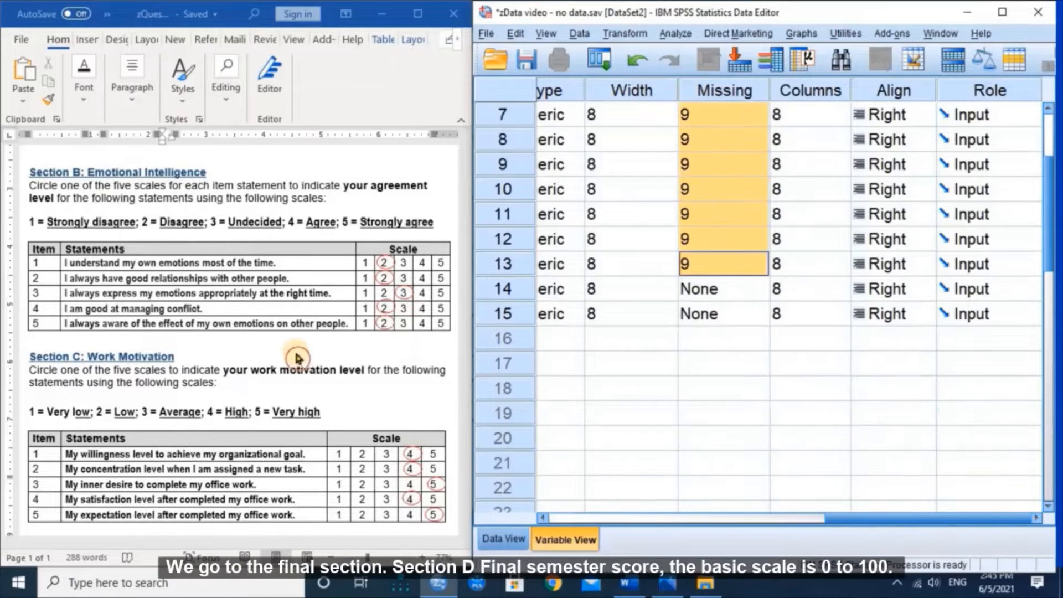
{"action": "scroll", "coordinate": [299, 359], "scroll_direction": "down", "scroll_amount": 3}
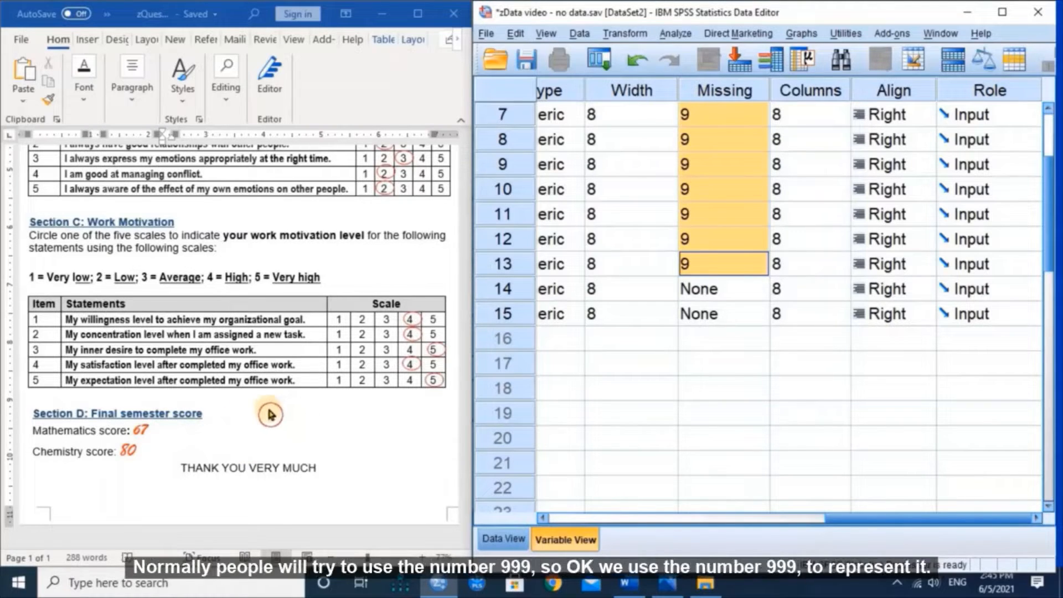
{"action": "left_click", "coordinate": [754, 292]}
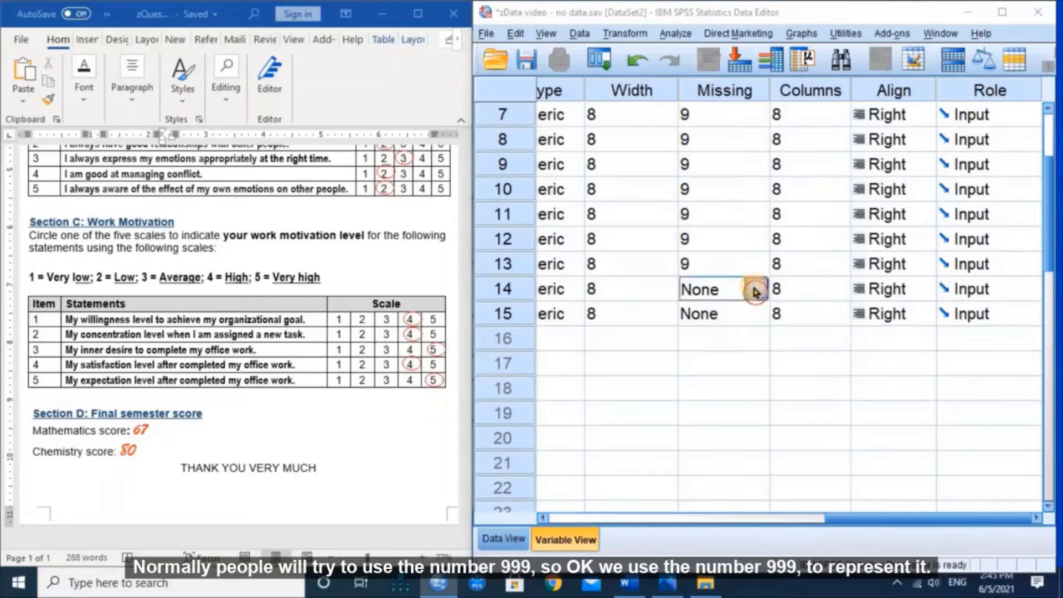
{"action": "left_click", "coordinate": [760, 289]}
{"action": "left_click", "coordinate": [675, 256]}
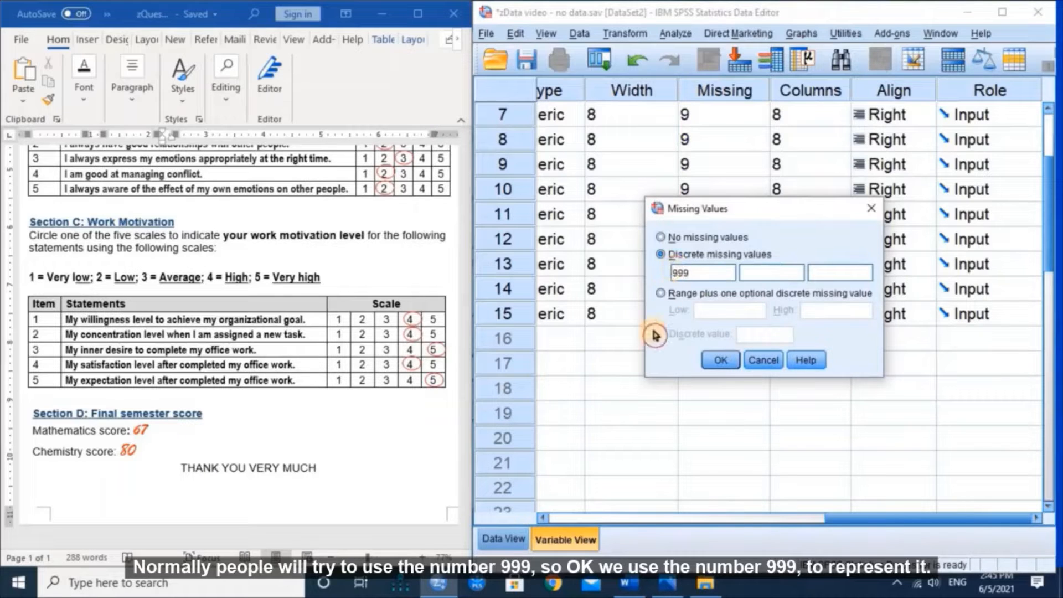
{"action": "left_click", "coordinate": [720, 360]}
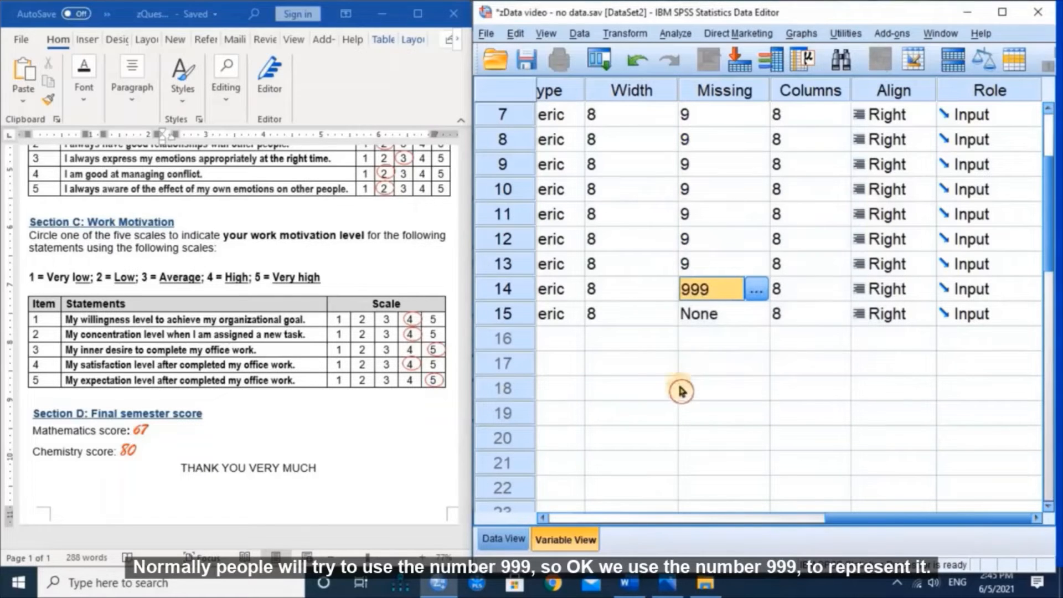
- Copy Mathematics' missing value setting of 999 to the Chemistry variable in row 15
{"action": "right_click", "coordinate": [714, 299]}
{"action": "left_click", "coordinate": [722, 324]}
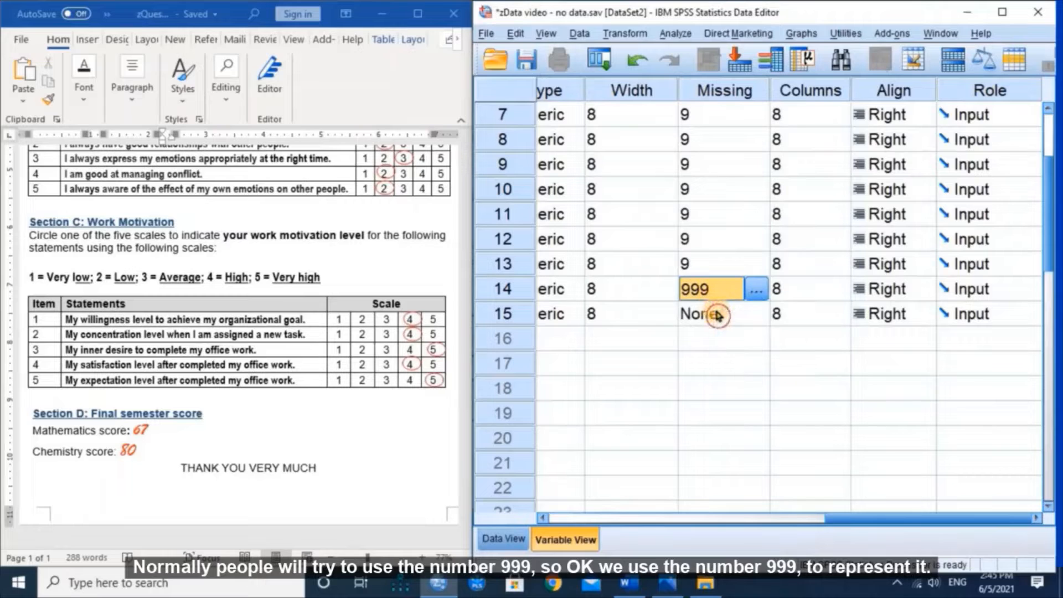
{"action": "right_click", "coordinate": [725, 326]}
{"action": "left_click", "coordinate": [726, 342]}
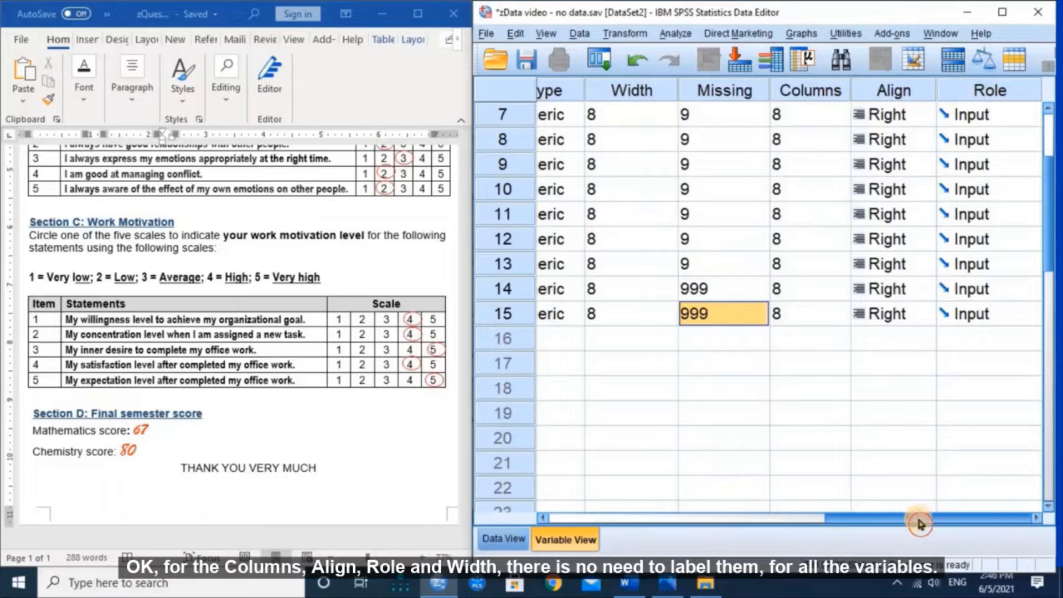
- Open the Data View and look over the Gender, Age, Education and EQ1 variable columns
{"action": "left_click_drag", "start_coordinate": [919, 523], "coordinate": [562, 518]}
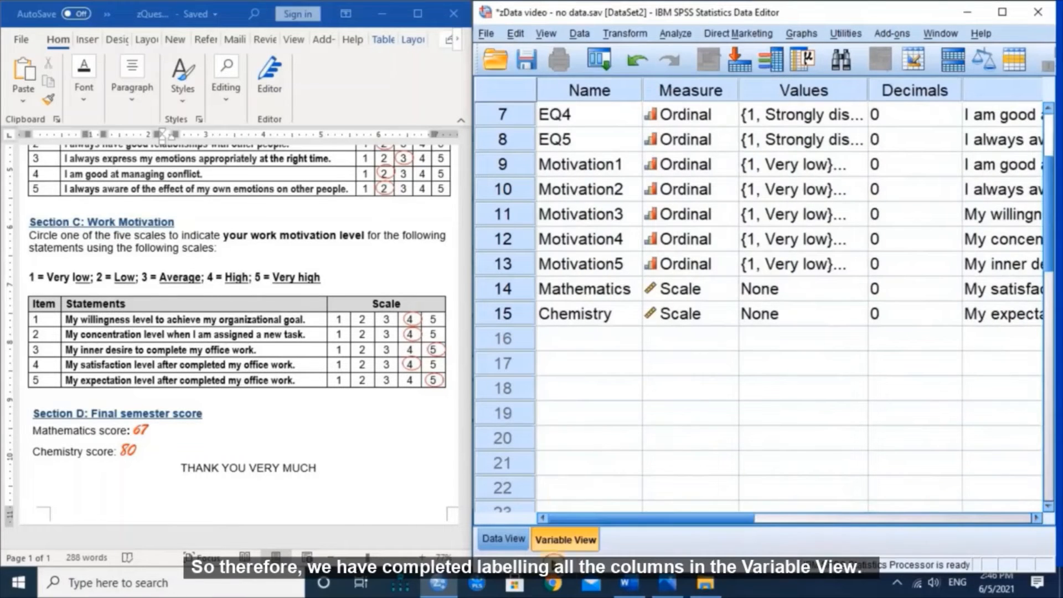
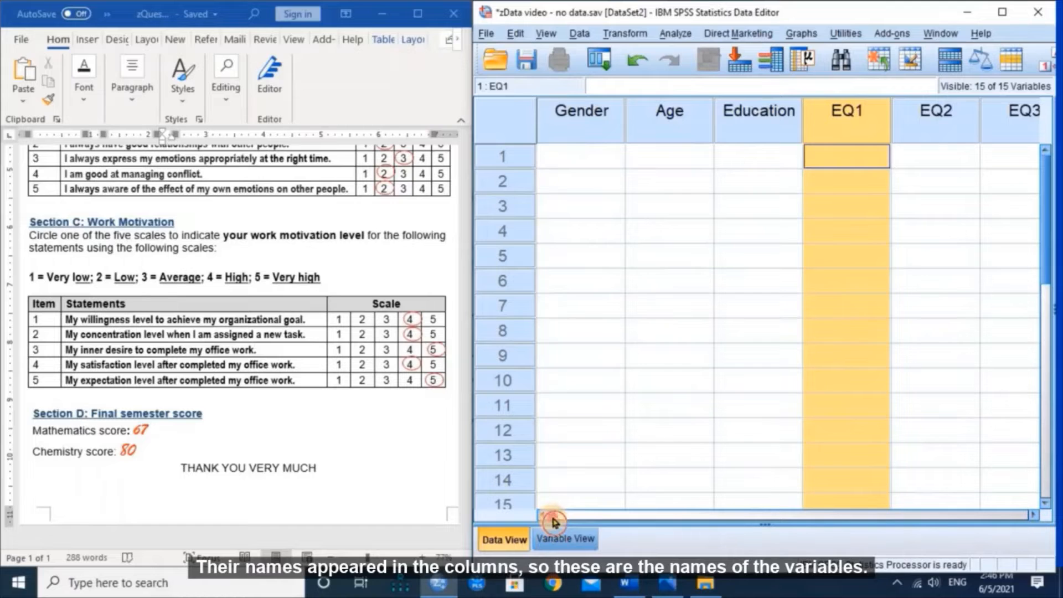
{"action": "left_click_drag", "start_coordinate": [555, 522], "coordinate": [503, 486]}
{"action": "left_click", "coordinate": [571, 126]}
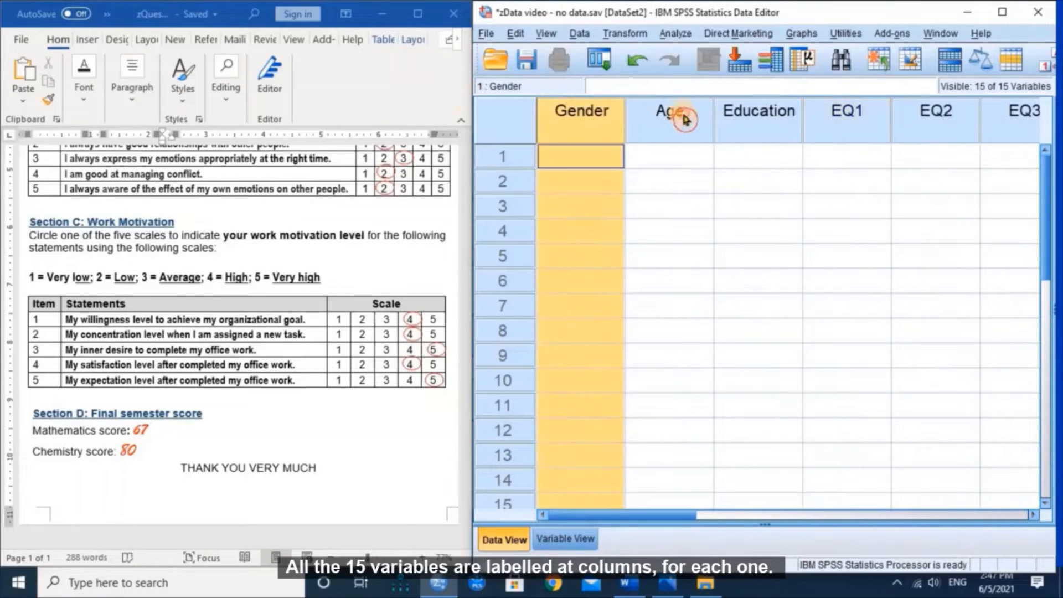
{"action": "left_click", "coordinate": [684, 117]}
{"action": "left_click", "coordinate": [758, 119]}
{"action": "left_click", "coordinate": [829, 121]}
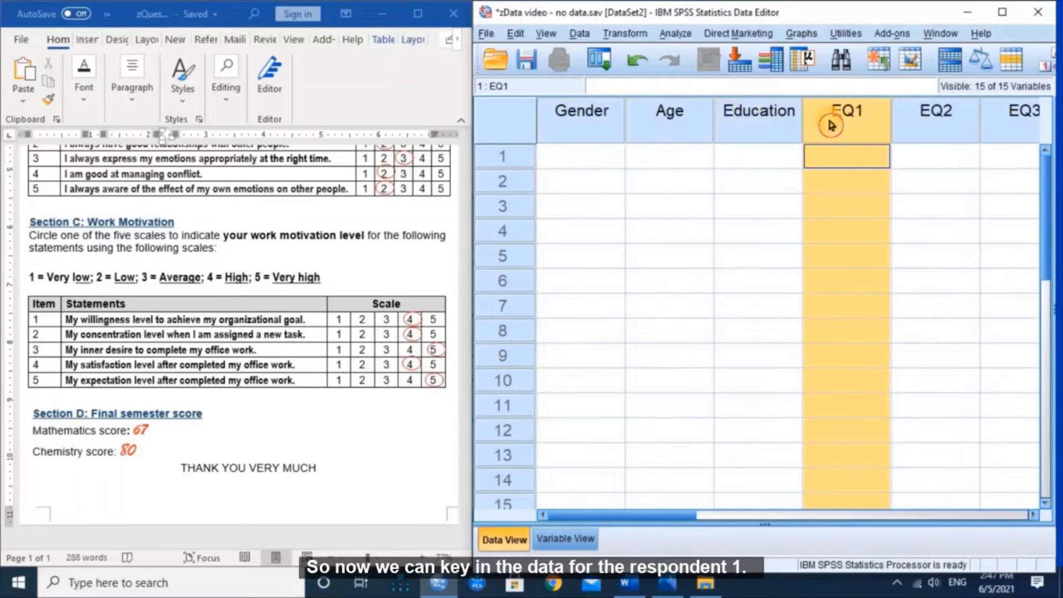
- Enter respondent 1's demographic answers in the first data row: Gender 1, Age 2 and Education 3
{"action": "left_click", "coordinate": [595, 163]}
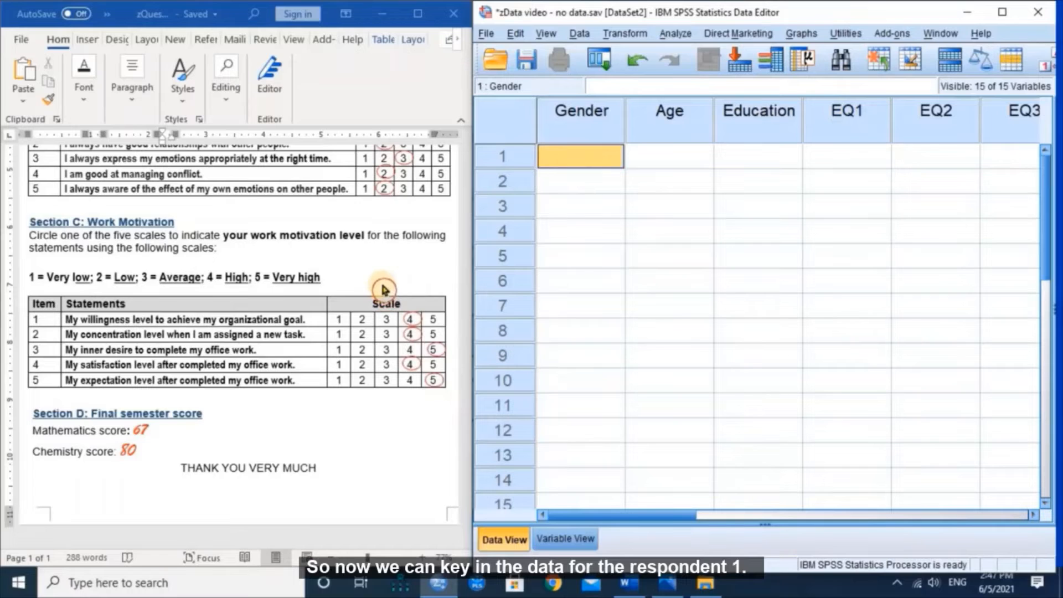
{"action": "scroll", "coordinate": [383, 289], "scroll_direction": "up", "scroll_amount": 5}
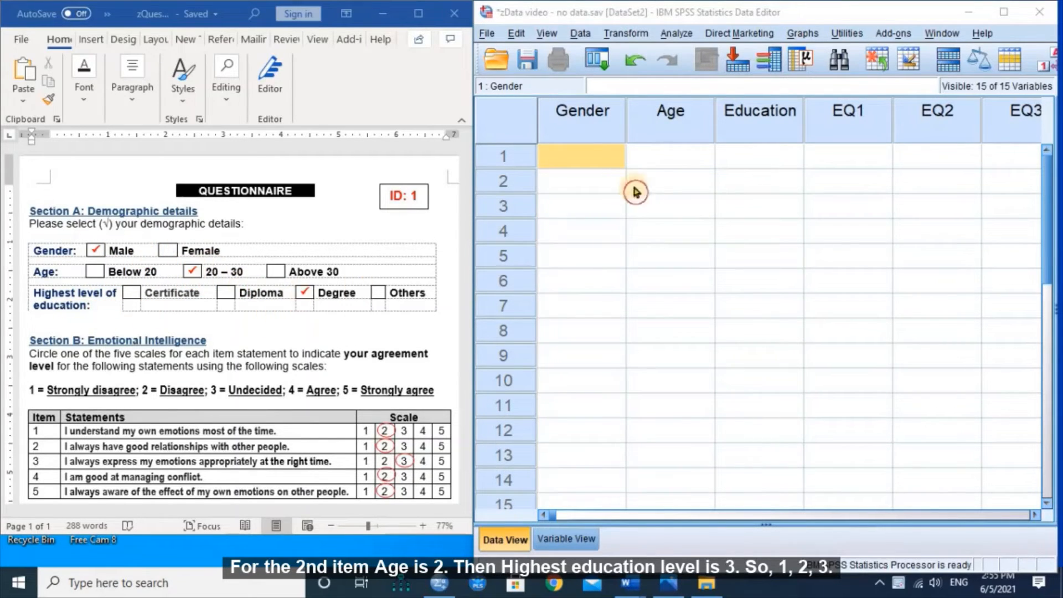
{"action": "left_click", "coordinate": [599, 163]}
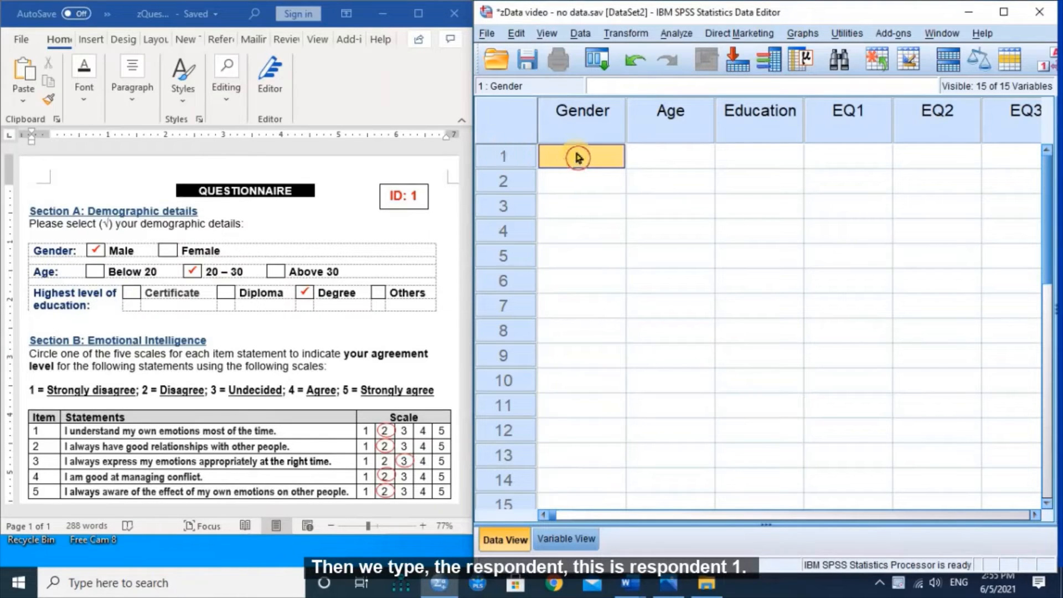
{"action": "type", "text": "1"}
{"action": "left_click", "coordinate": [664, 159]}
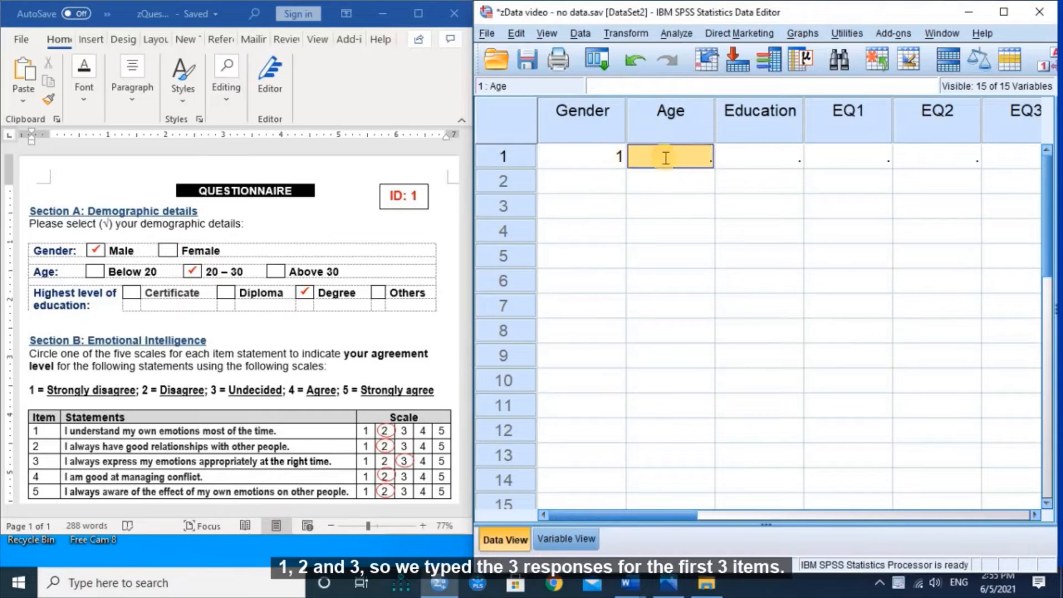
{"action": "type", "text": "2"}
{"action": "left_click", "coordinate": [770, 160]}
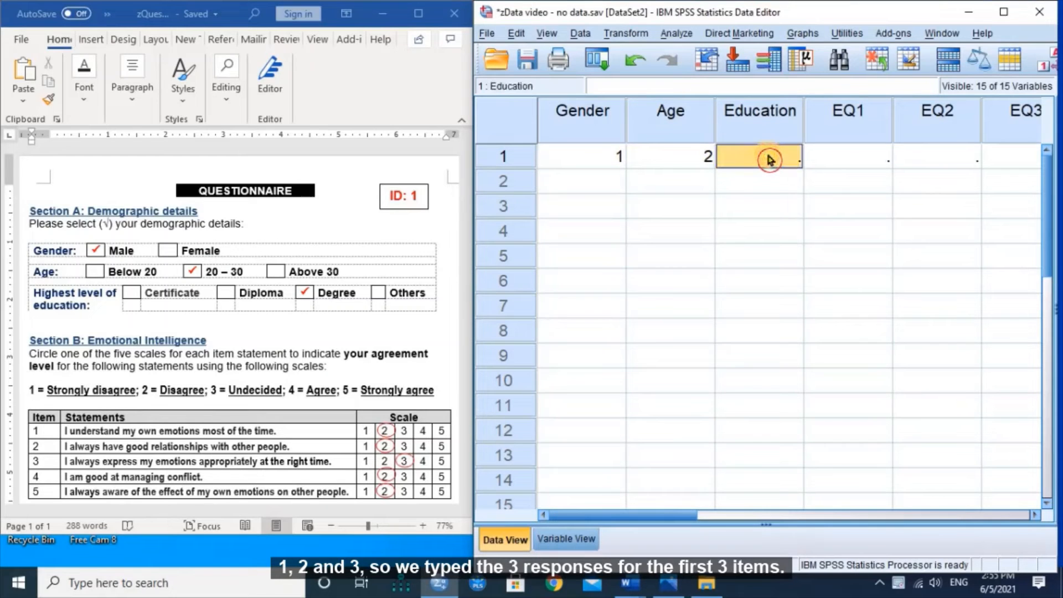
{"action": "type", "text": "3"}
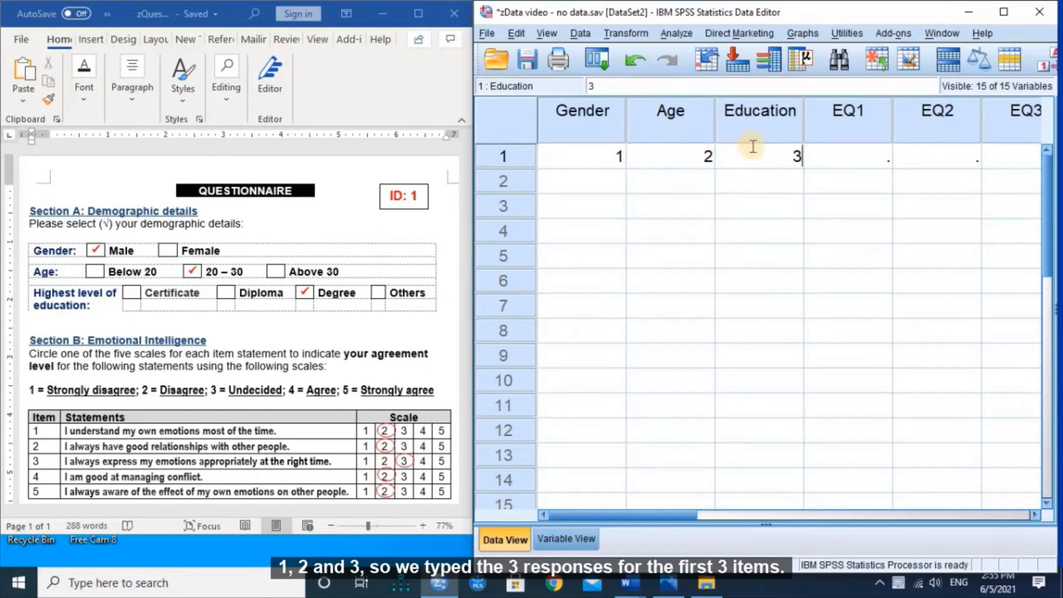
- Enter respondent 1's Section B answers in the first data row: EQ1 2, EQ2 2, EQ3 3, EQ4 2 and EQ5 2
{"action": "left_click_drag", "start_coordinate": [673, 520], "coordinate": [752, 520]}
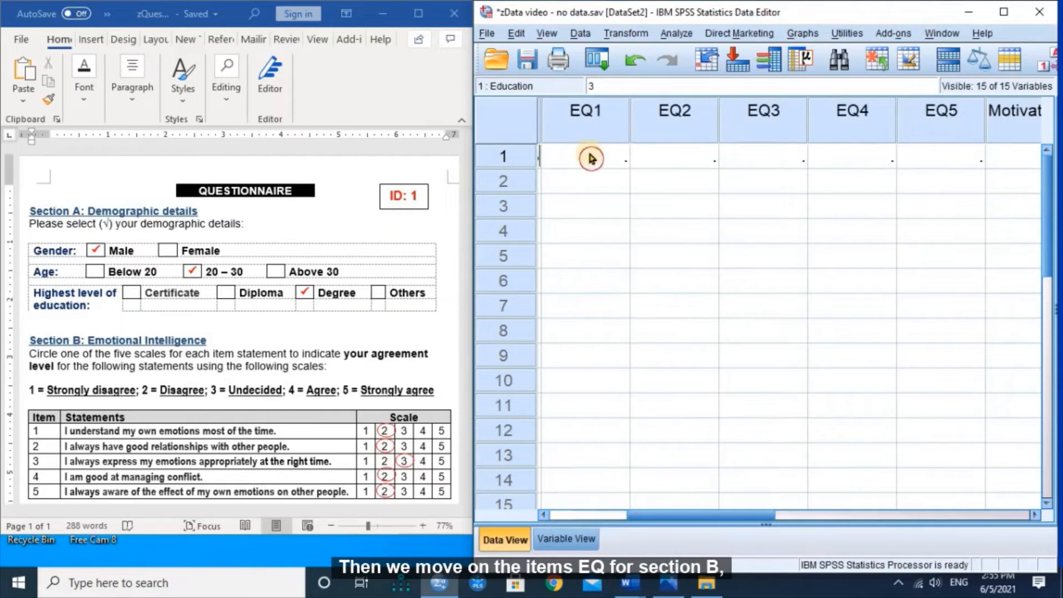
{"action": "scroll", "coordinate": [101, 352], "scroll_direction": "down", "scroll_amount": 4}
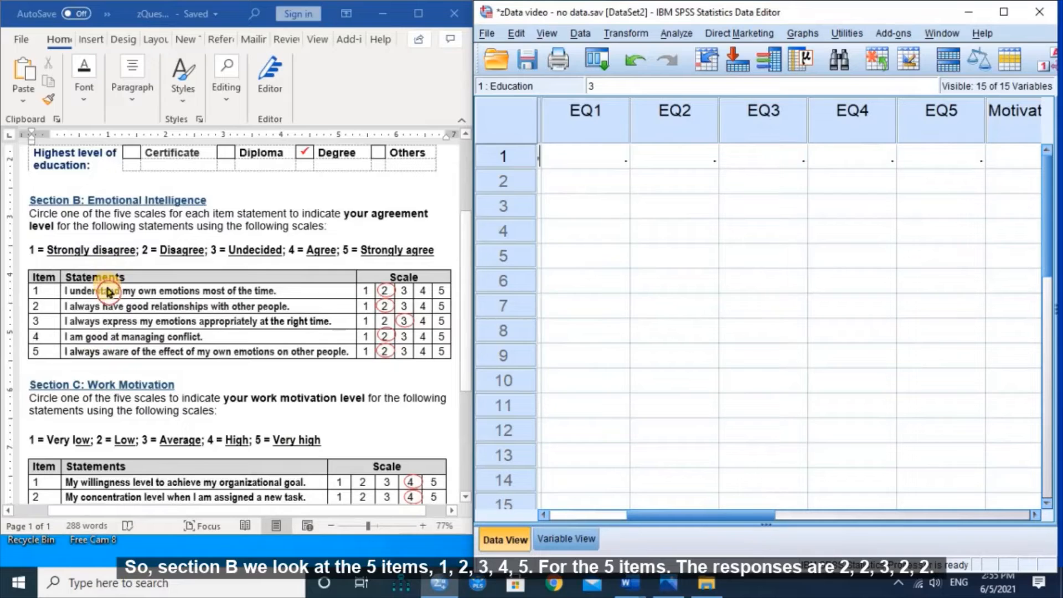
{"action": "left_click", "coordinate": [109, 292]}
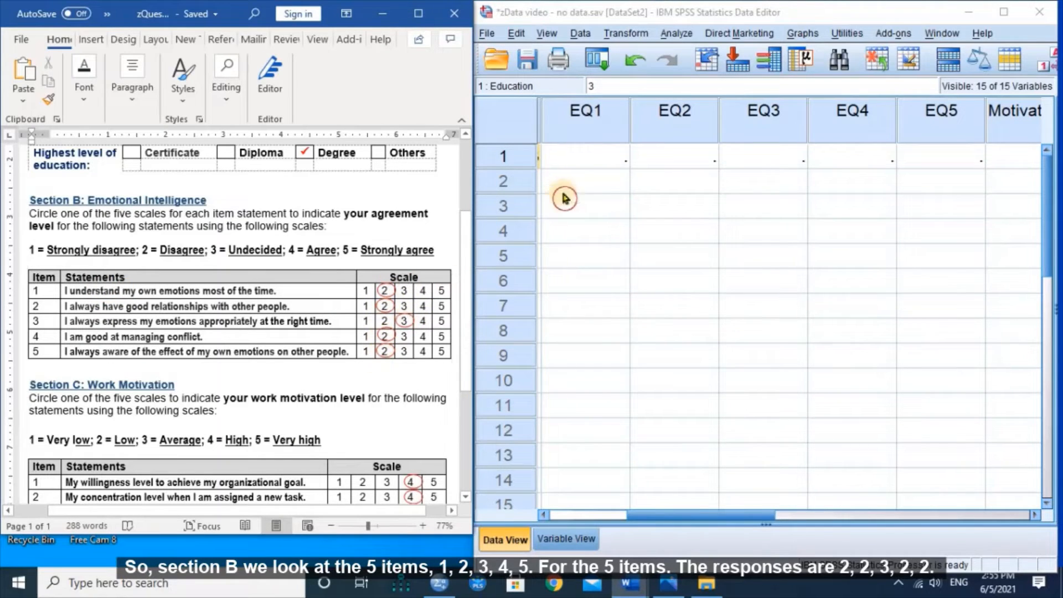
{"action": "left_click", "coordinate": [578, 164]}
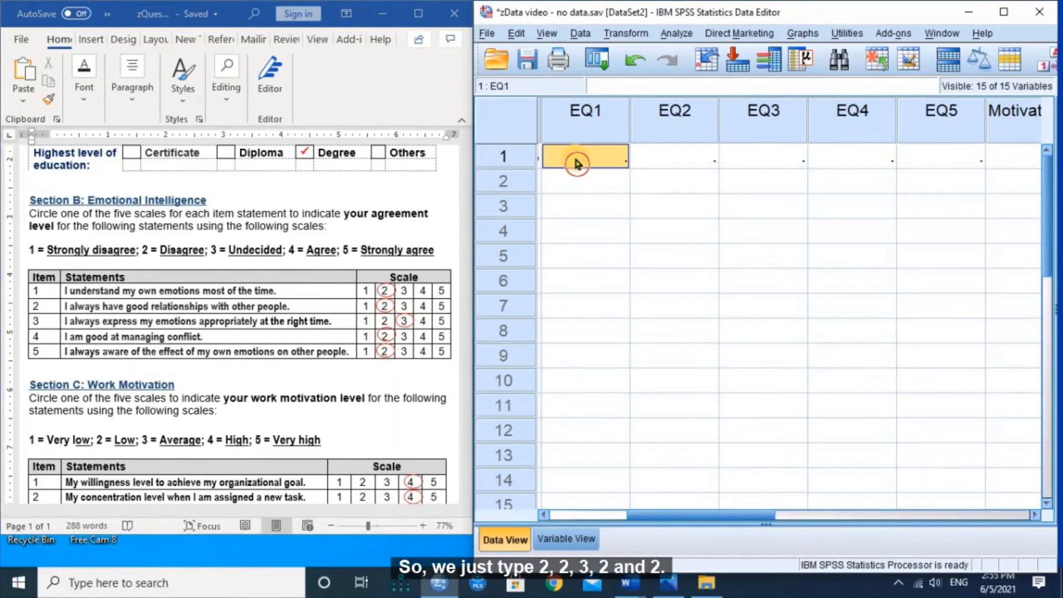
{"action": "type", "text": "2"}
{"action": "left_click", "coordinate": [688, 163]}
{"action": "type", "text": "2"}
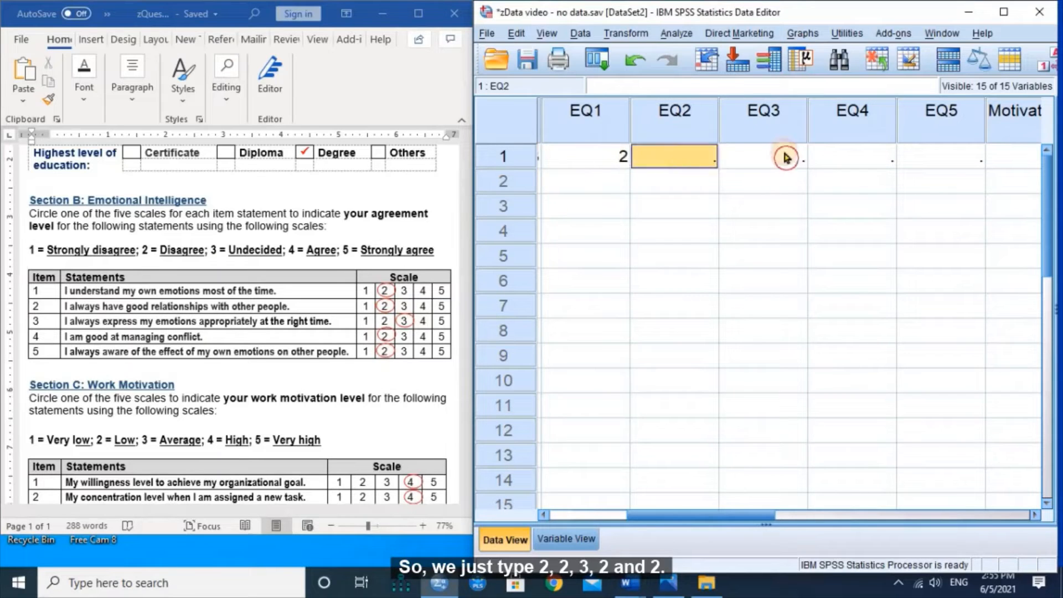
{"action": "left_click", "coordinate": [774, 158]}
{"action": "type", "text": "3"}
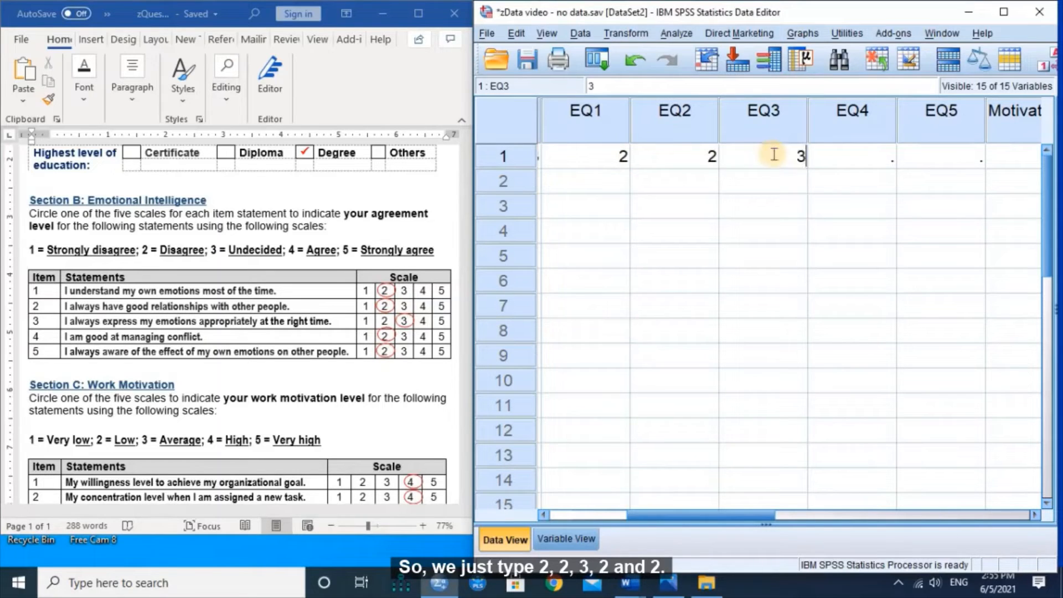
{"action": "left_click", "coordinate": [859, 161]}
{"action": "type", "text": "2"}
{"action": "left_click", "coordinate": [916, 157]}
{"action": "type", "text": "2"}
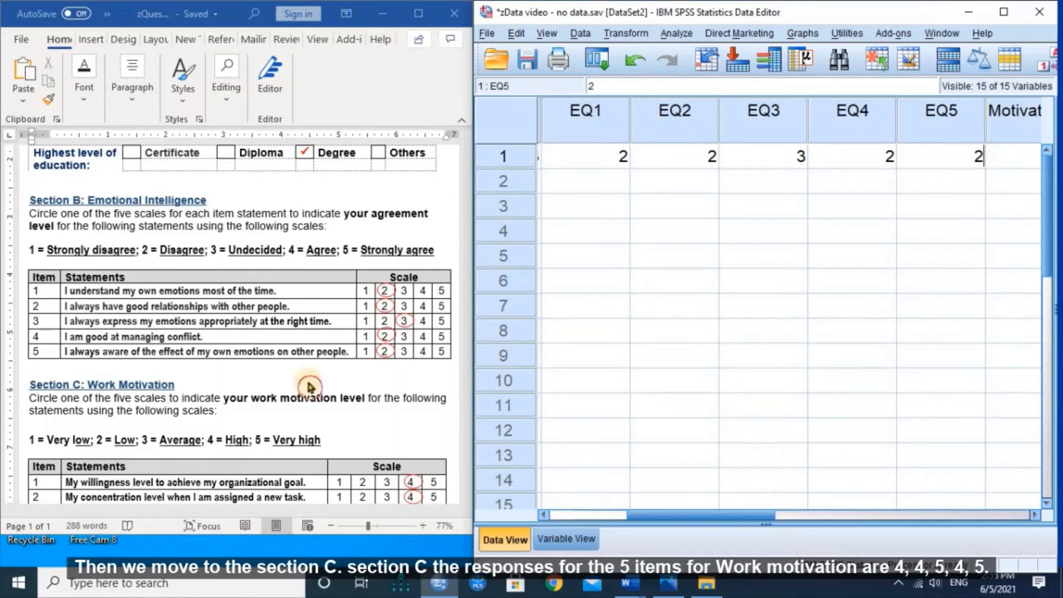
- Enter respondent 1's Section C answers in the first data row: 4, 4, 5, 4 and 5 for Motivation1 through Motivation5
{"action": "scroll", "coordinate": [375, 408], "scroll_direction": "down", "scroll_amount": 6}
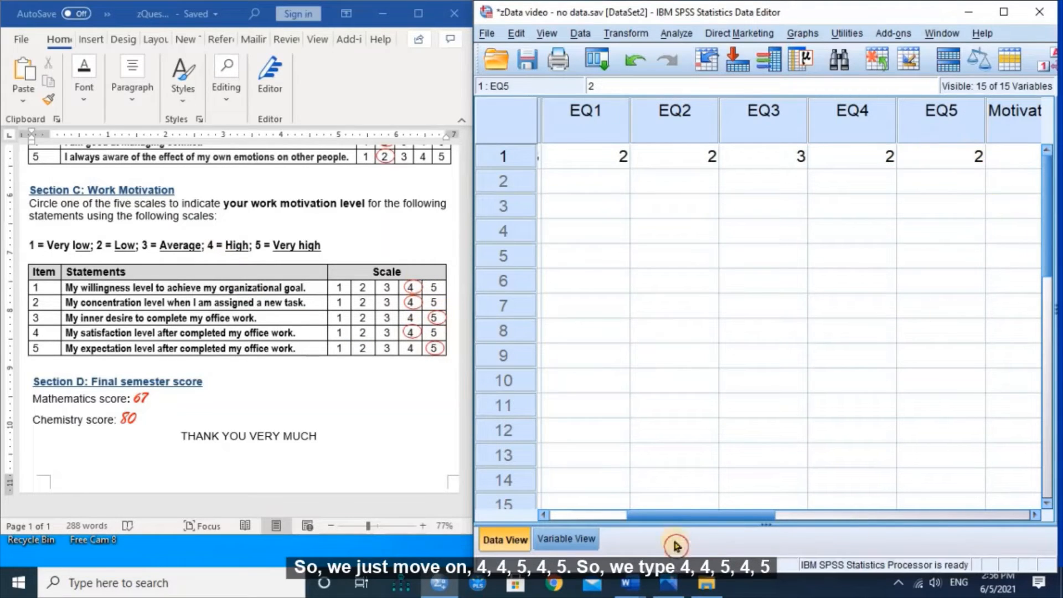
{"action": "left_click_drag", "start_coordinate": [684, 519], "coordinate": [816, 519]}
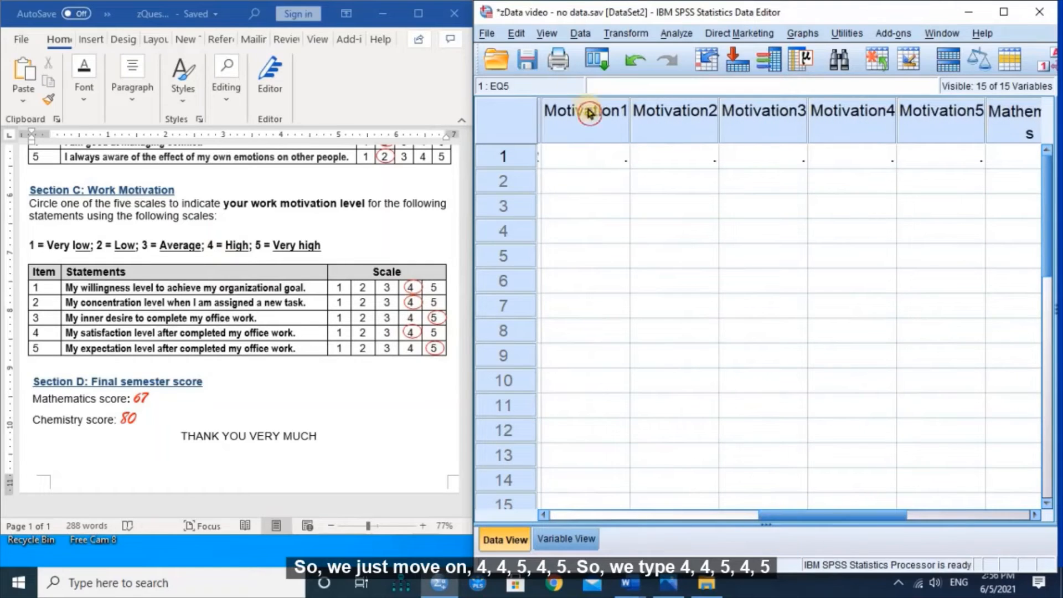
{"action": "left_click", "coordinate": [567, 159]}
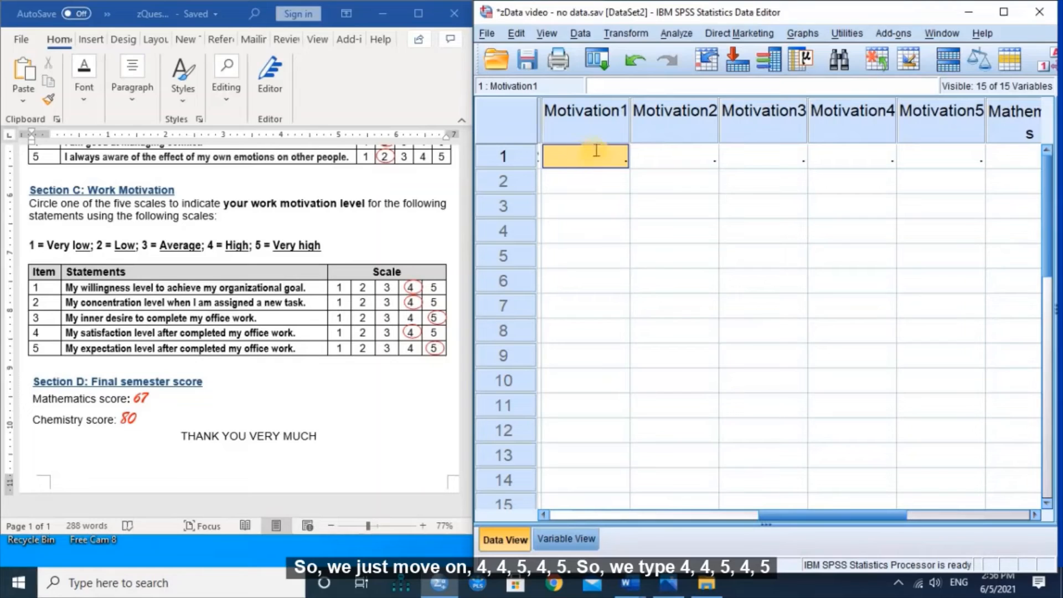
{"action": "type", "text": "4"}
{"action": "left_click", "coordinate": [667, 157]}
{"action": "type", "text": "4"}
{"action": "left_click", "coordinate": [774, 159]}
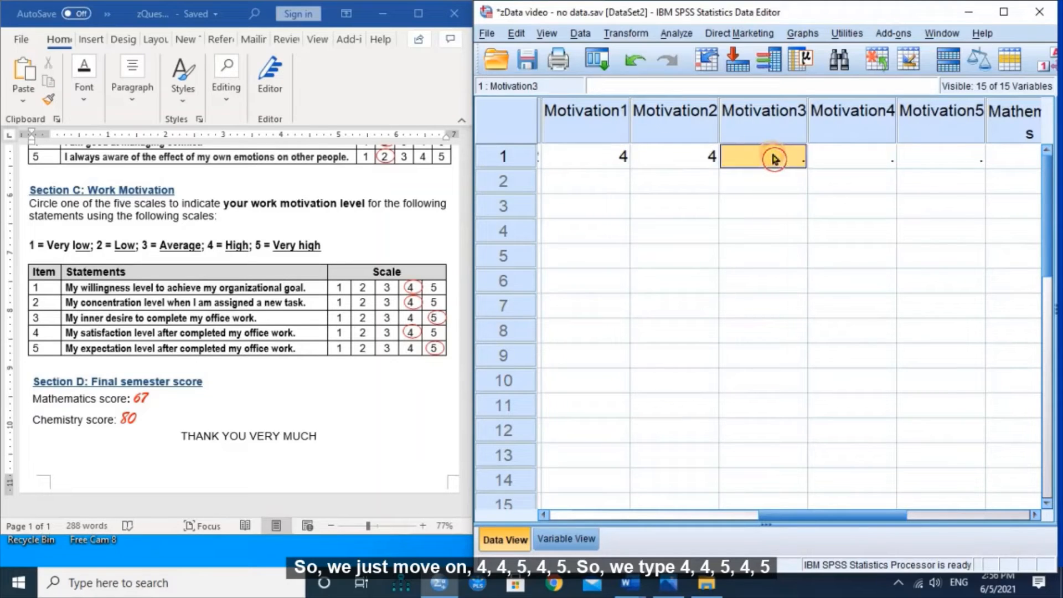
{"action": "type", "text": "5"}
{"action": "left_click", "coordinate": [836, 161]}
{"action": "type", "text": "4"}
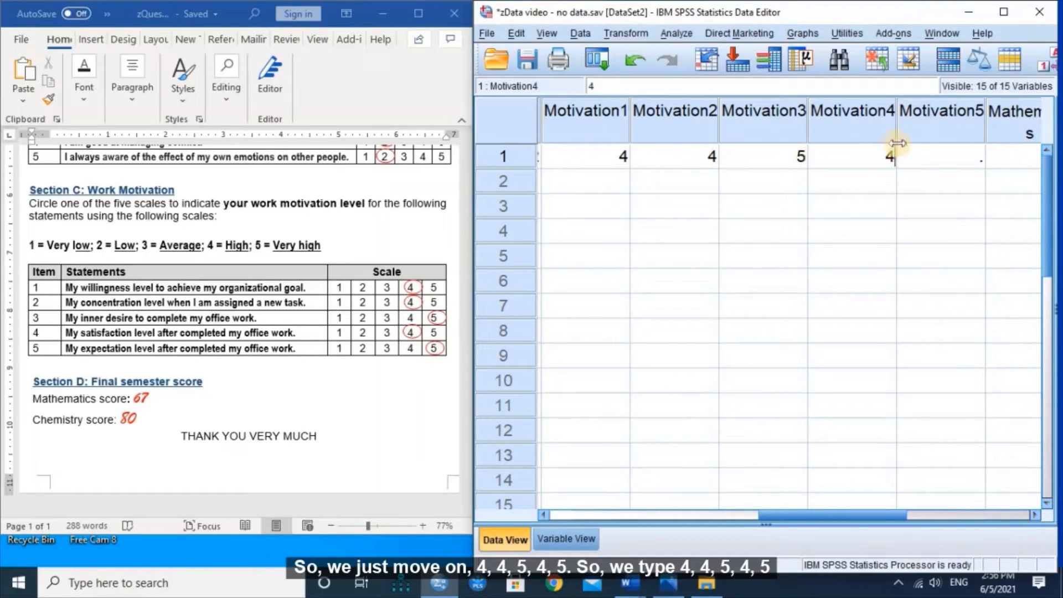
{"action": "left_click", "coordinate": [919, 157]}
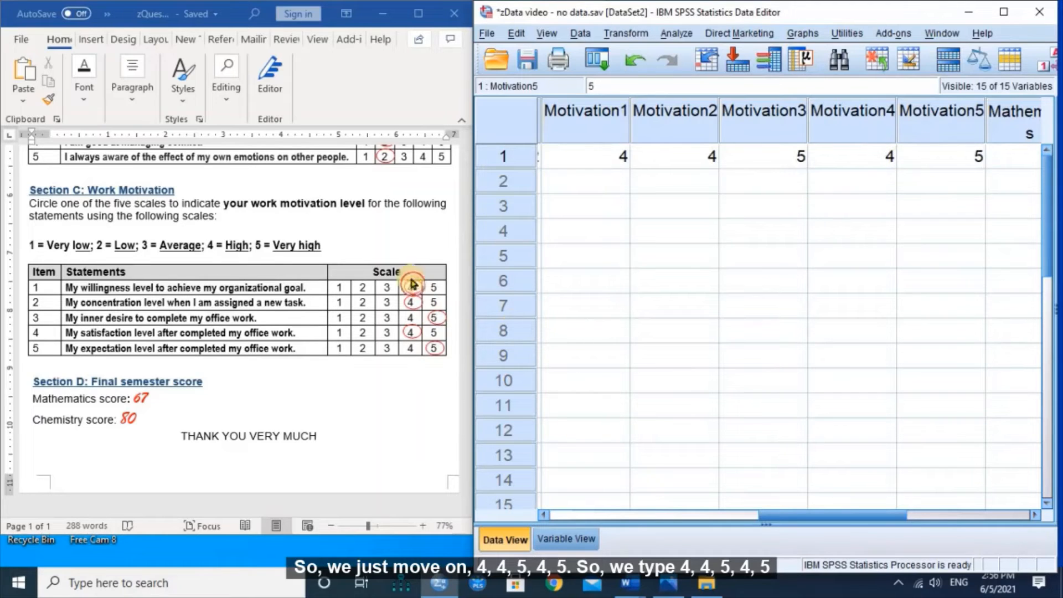
{"action": "type", "text": "5"}
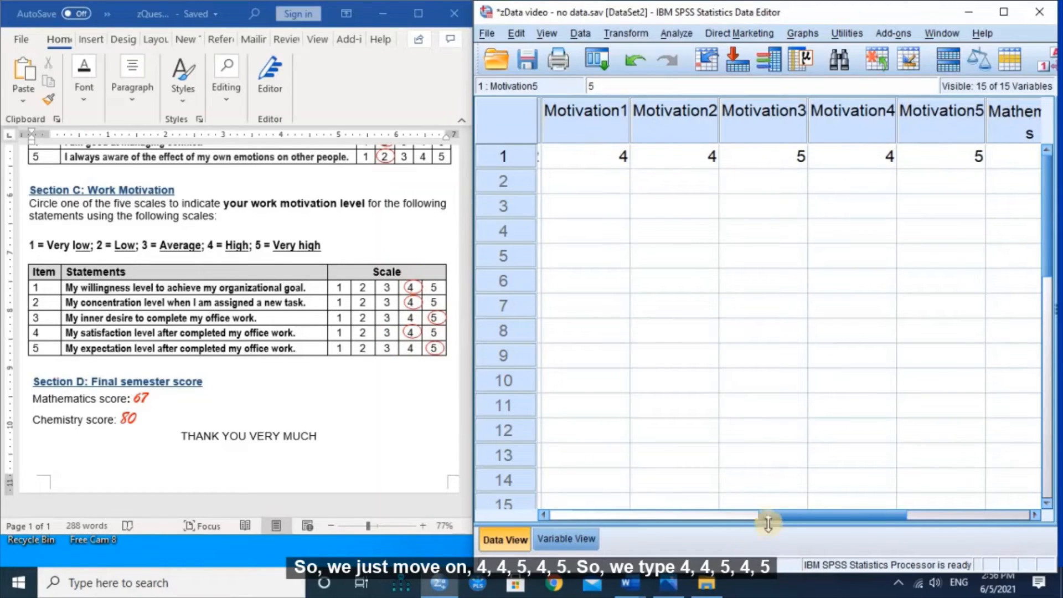
- Enter respondent 1's final semester scores in the first data row: Mathematics 67 and Chemistry 80
{"action": "left_click_drag", "start_coordinate": [768, 523], "coordinate": [886, 547]}
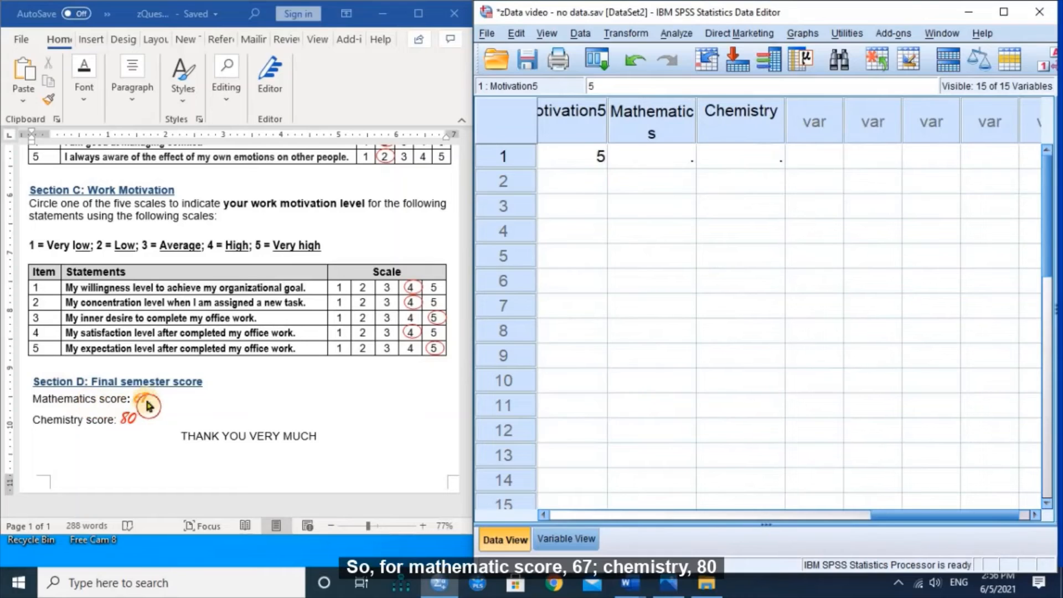
{"action": "left_click", "coordinate": [669, 164]}
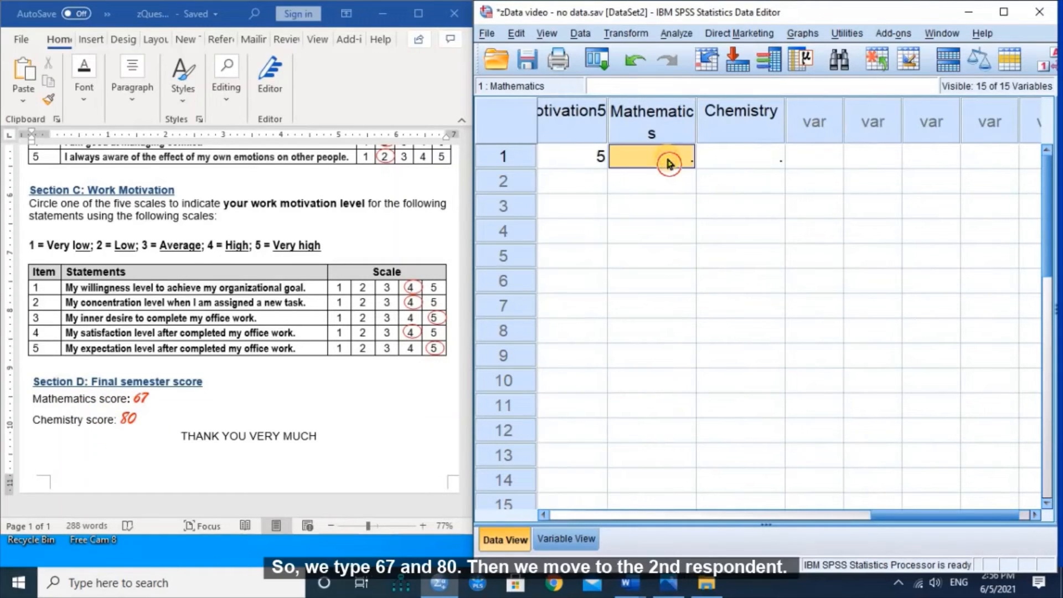
{"action": "type", "text": "67"}
{"action": "left_click", "coordinate": [750, 157]}
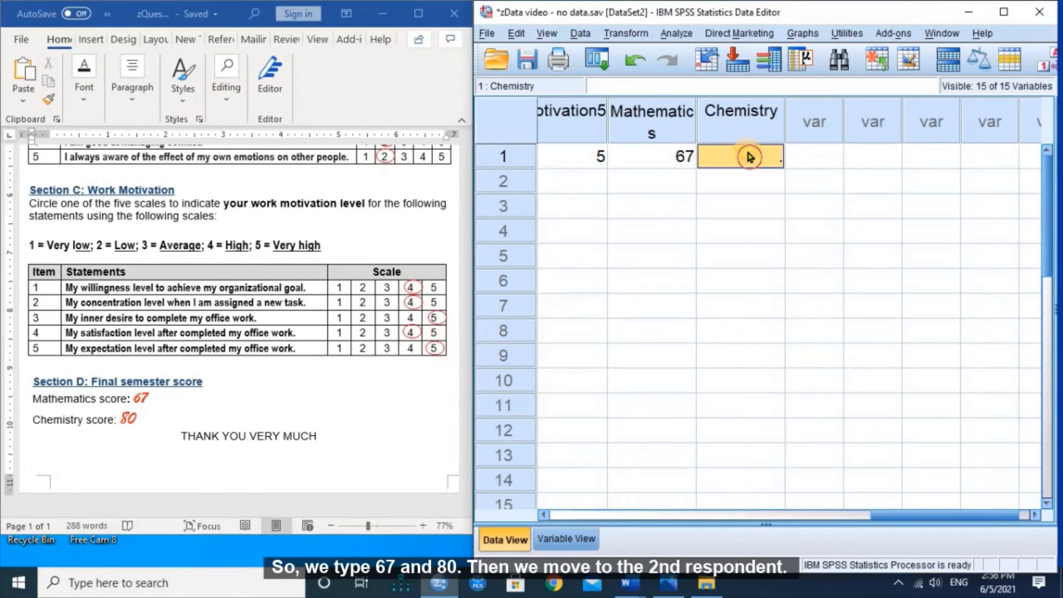
{"action": "type", "text": "80"}
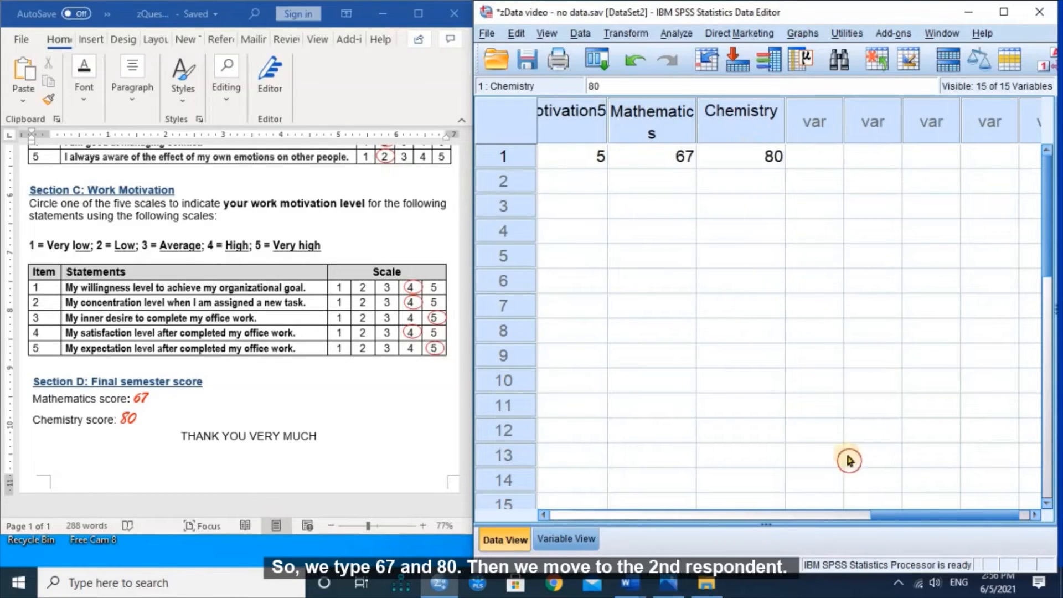
- Select the second data row and switch to the Word questionnaire of respondent ID 2, showing its demographic section
{"action": "left_click_drag", "start_coordinate": [909, 521], "coordinate": [587, 517]}
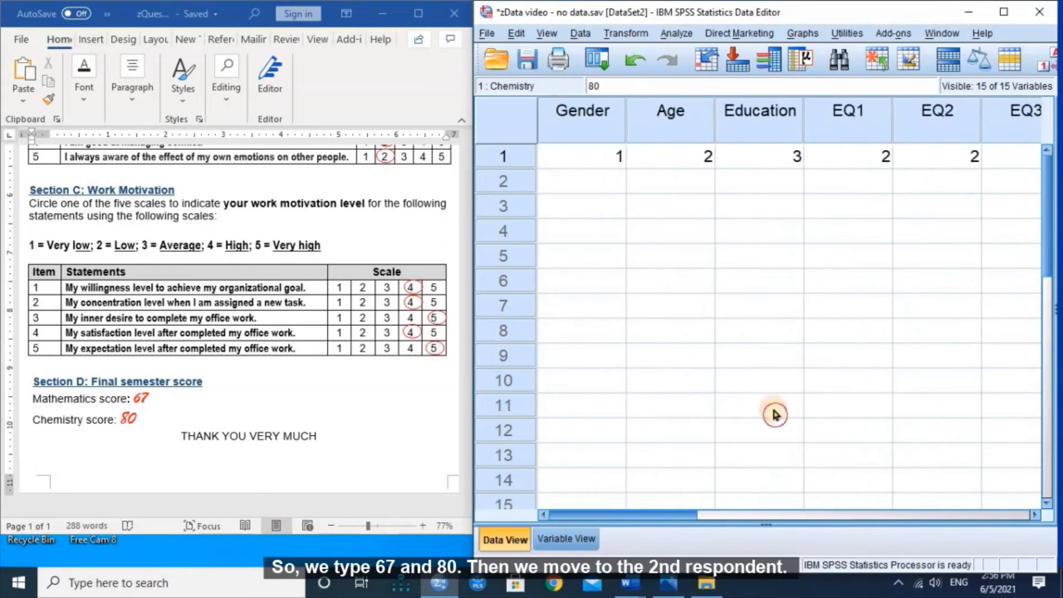
{"action": "left_click", "coordinate": [500, 189]}
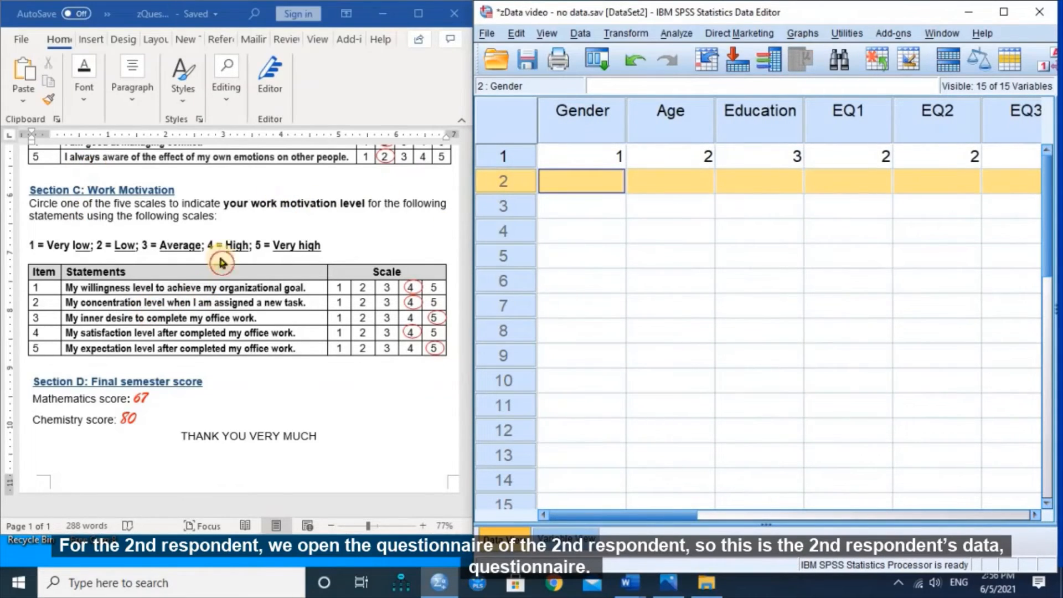
{"action": "left_click", "coordinate": [634, 587]}
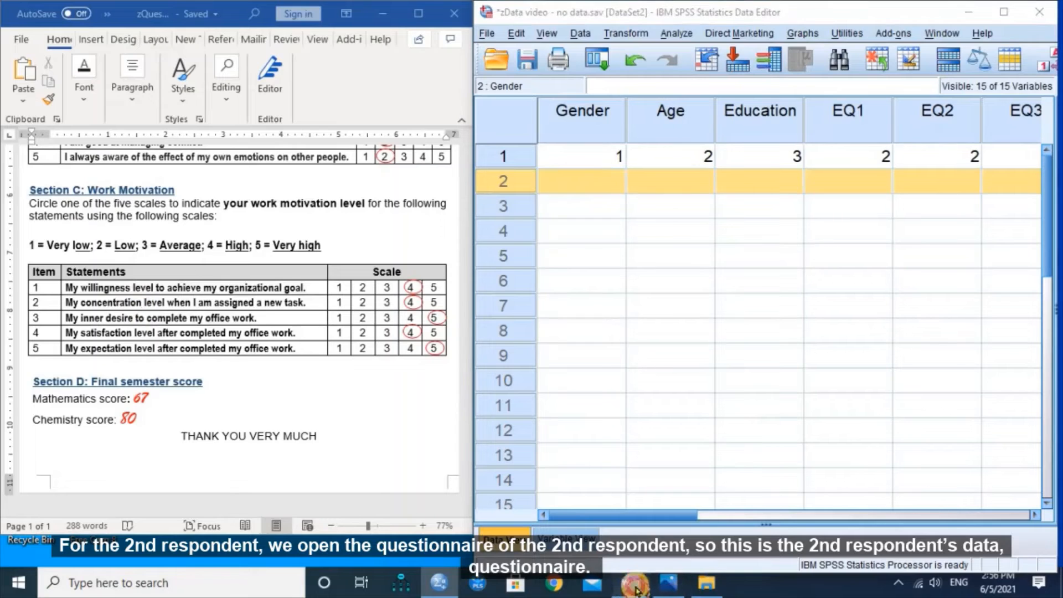
{"action": "left_click", "coordinate": [586, 498]}
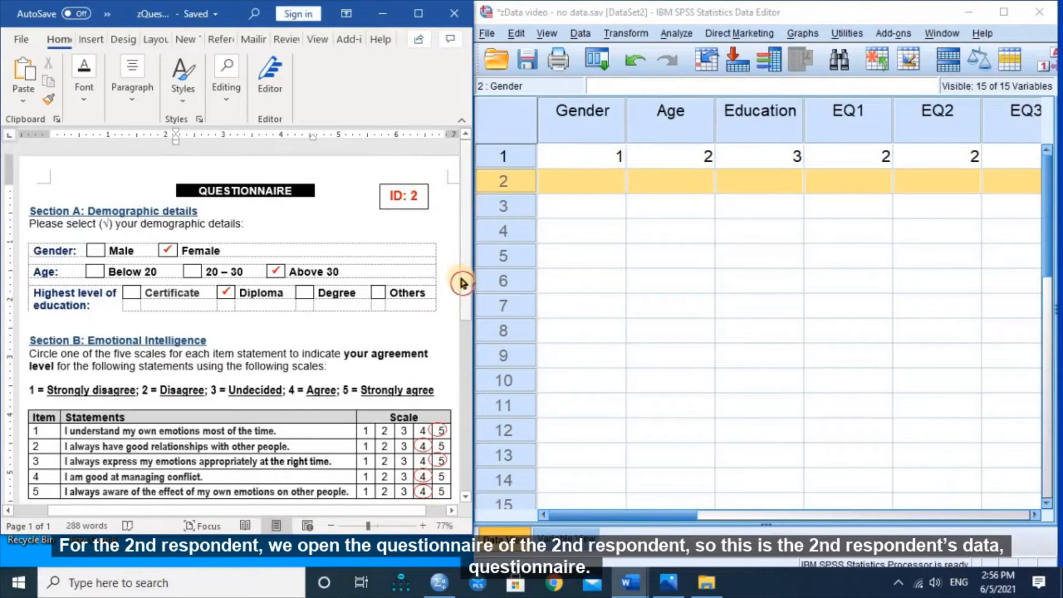
{"action": "left_click_drag", "start_coordinate": [462, 284], "coordinate": [463, 308]}
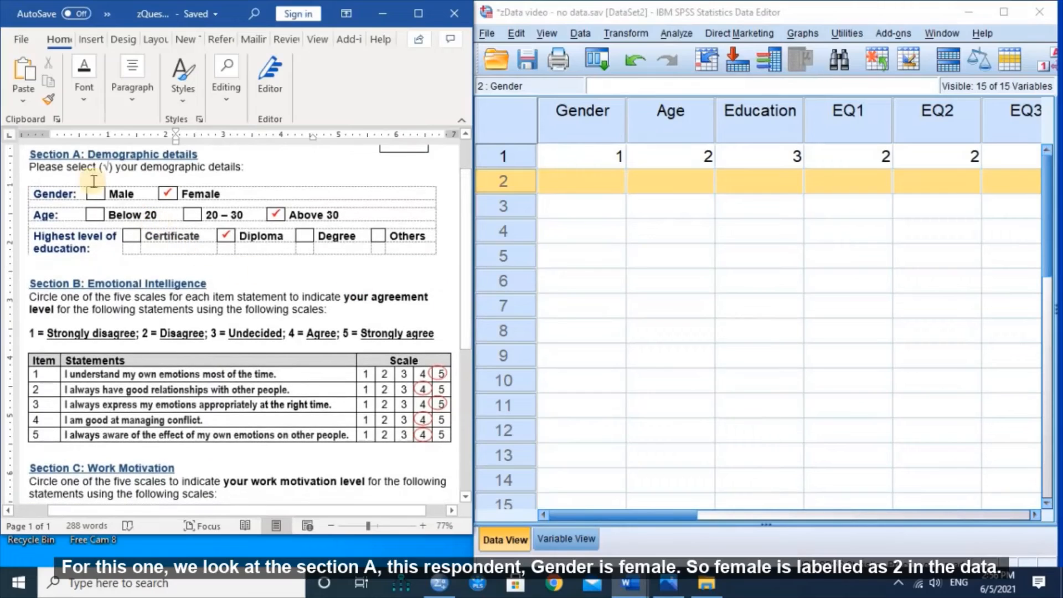
- Enter respondent 2's demographic answers in the second data row: Gender 2, Age 3 and Education 2
{"action": "left_click", "coordinate": [59, 195]}
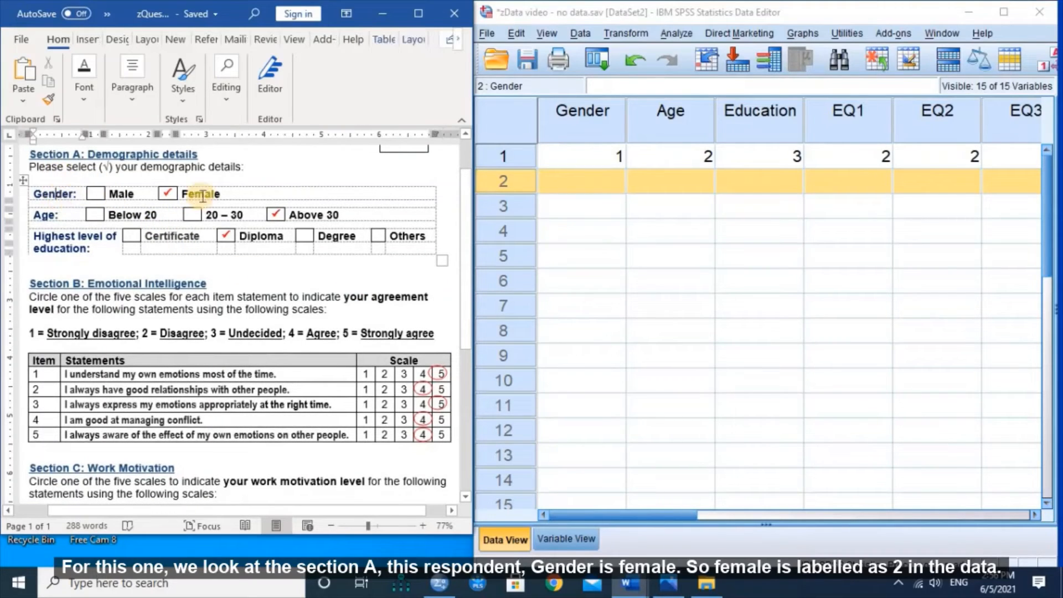
{"action": "left_click", "coordinate": [594, 180]}
{"action": "type", "text": "2"}
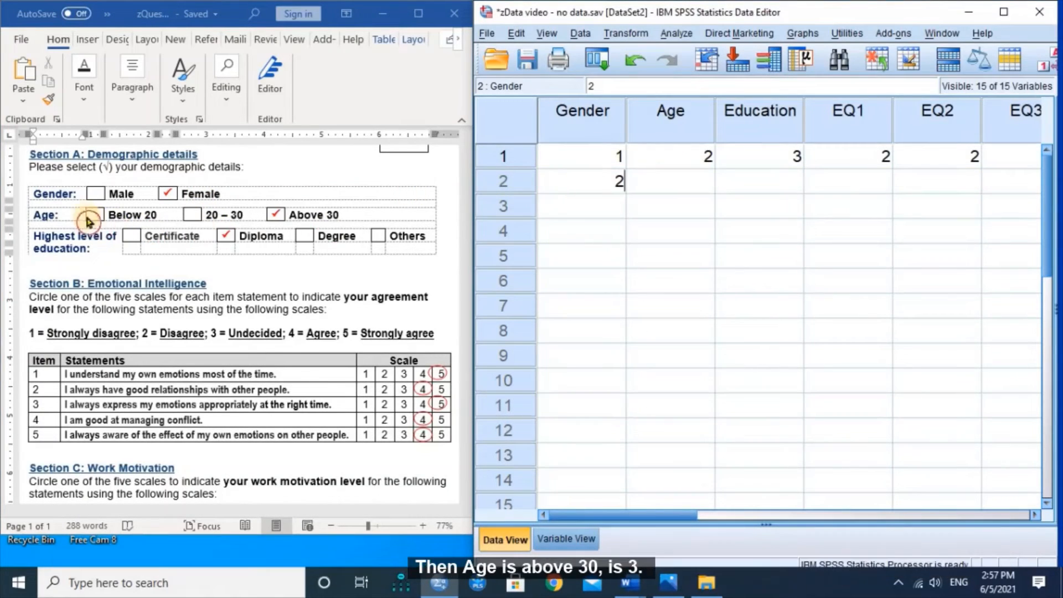
{"action": "left_click", "coordinate": [678, 185]}
{"action": "type", "text": "3"}
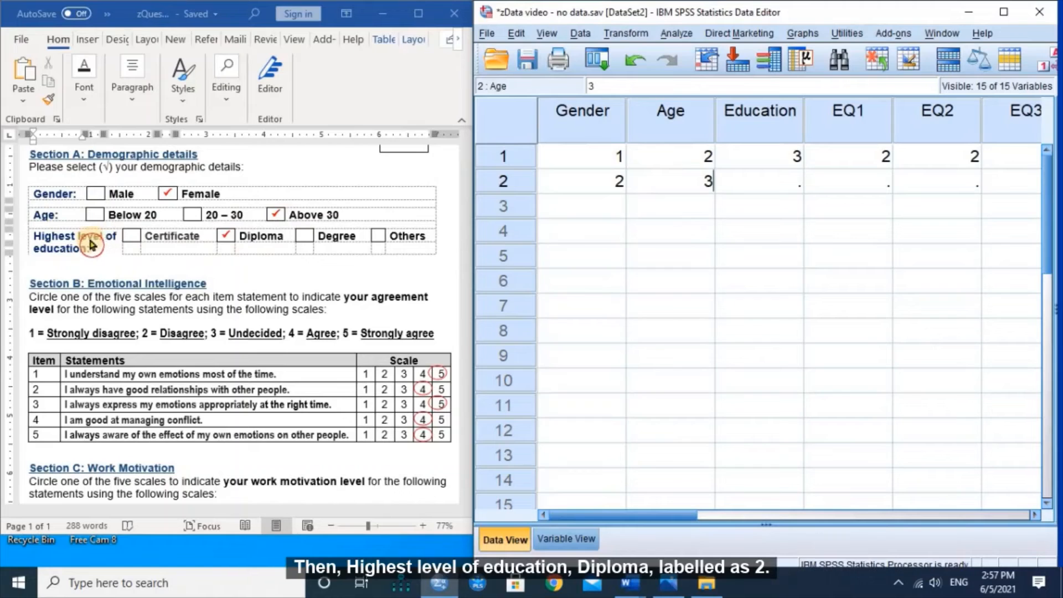
{"action": "left_click", "coordinate": [231, 246]}
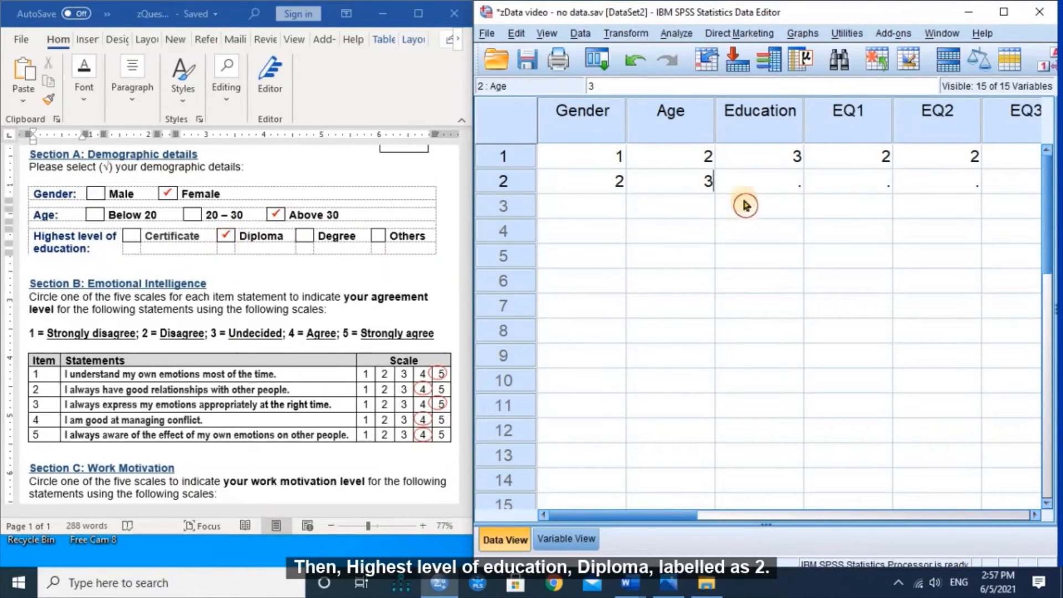
{"action": "left_click", "coordinate": [769, 187]}
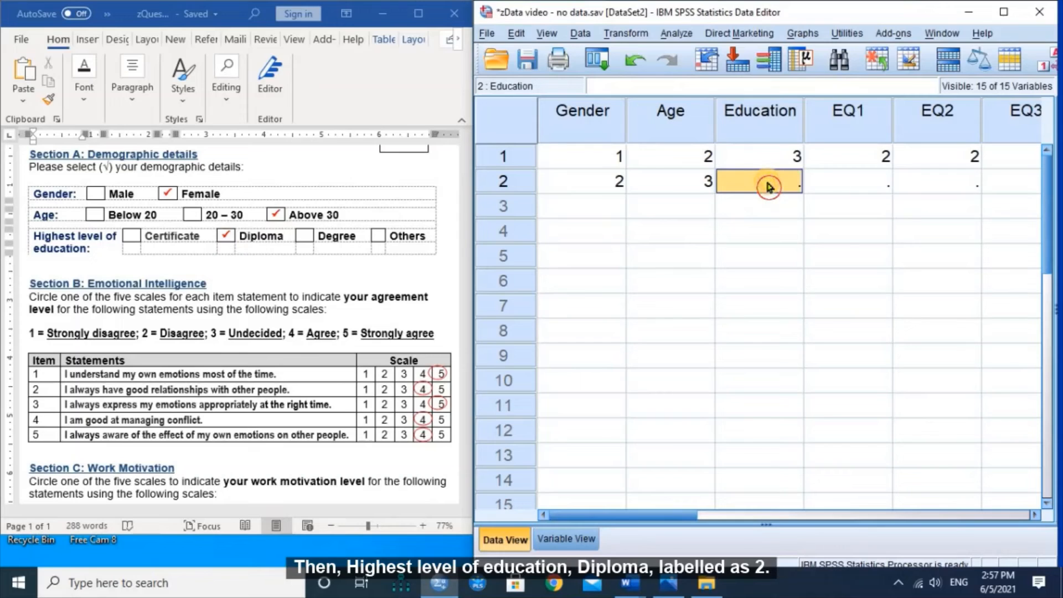
{"action": "type", "text": "2"}
- Enter respondent 2's Section B answers in the second data row: 5, 4, 5, 4 and 4 for EQ1 through EQ5
{"action": "left_click", "coordinate": [686, 519]}
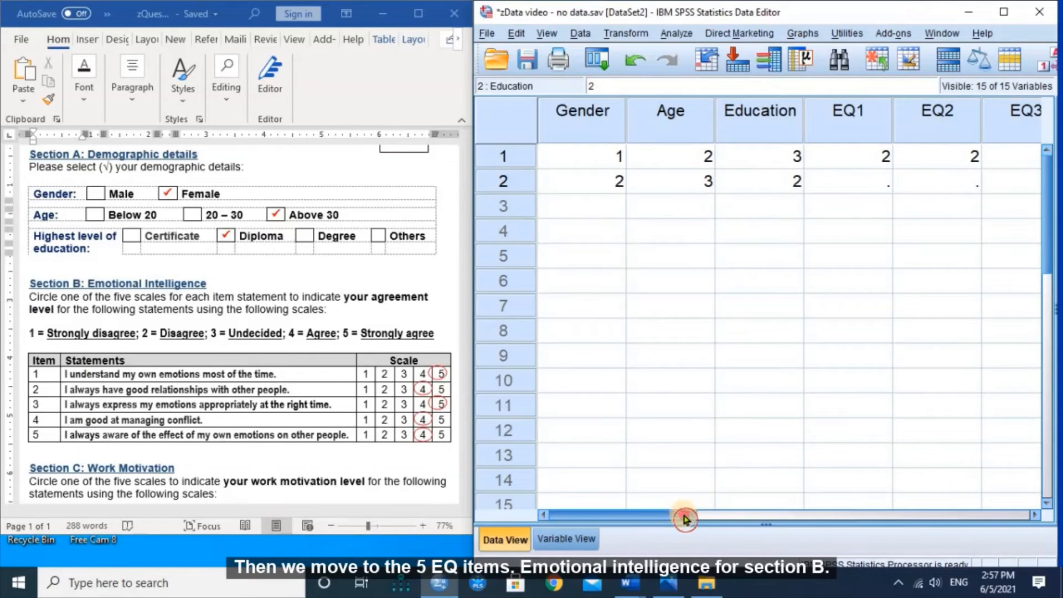
{"action": "left_click_drag", "start_coordinate": [685, 518], "coordinate": [760, 517]}
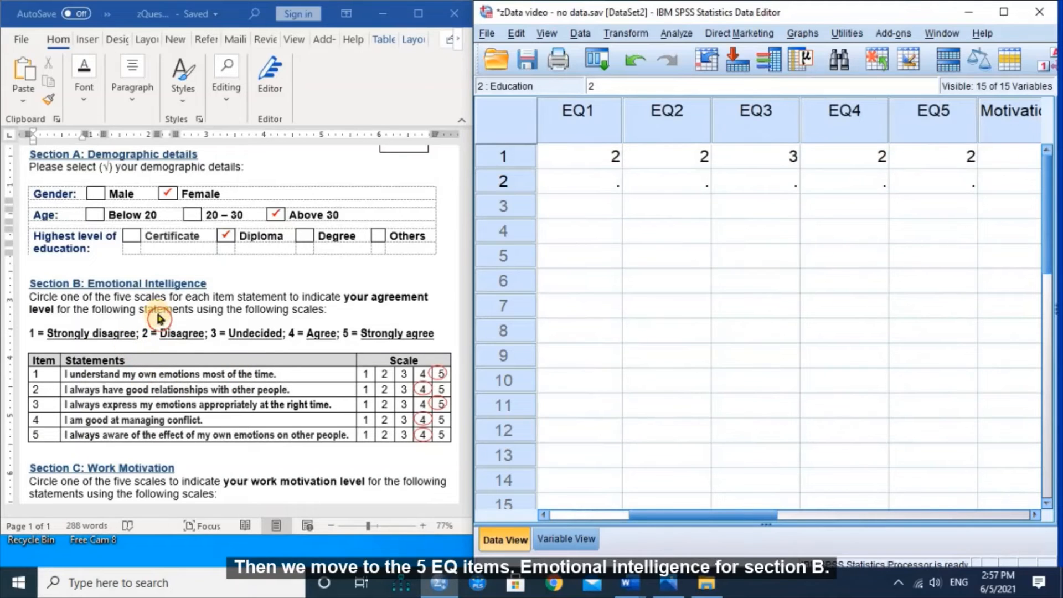
{"action": "scroll", "coordinate": [159, 319], "scroll_direction": "down", "scroll_amount": 5}
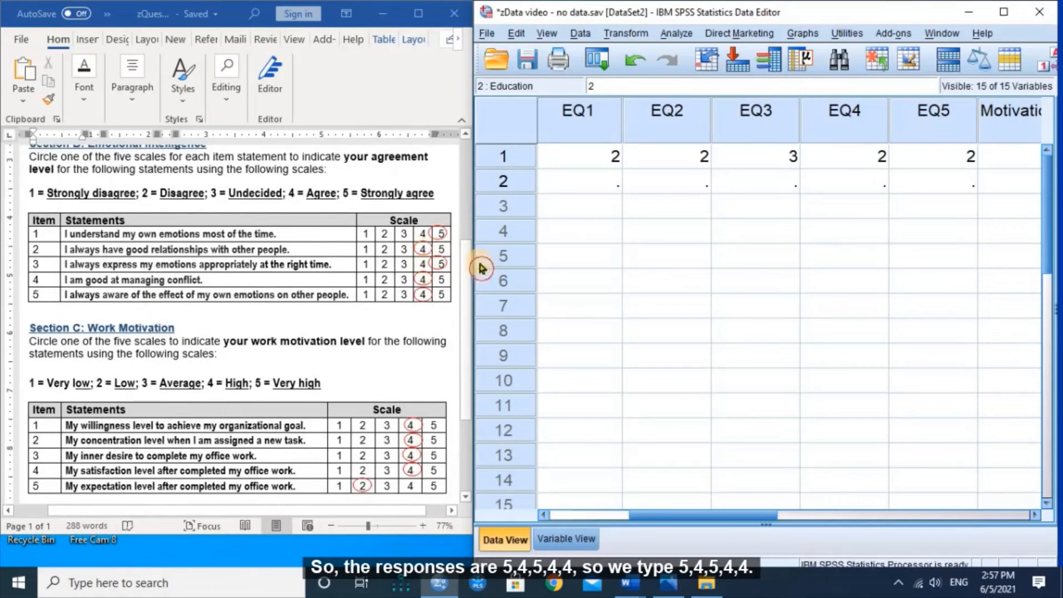
{"action": "left_click", "coordinate": [611, 193]}
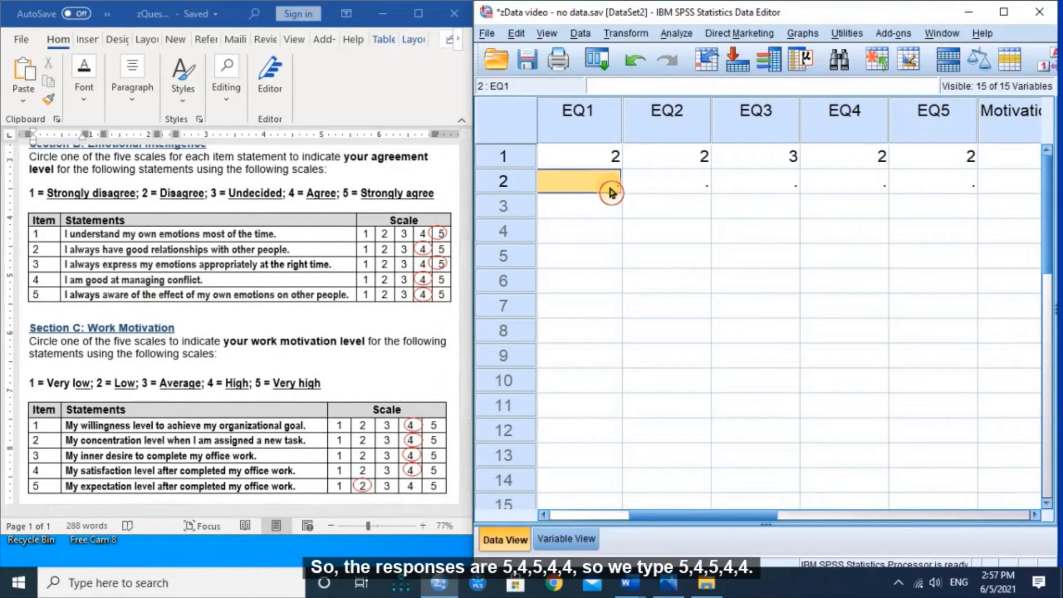
{"action": "type", "text": "5"}
{"action": "left_click", "coordinate": [677, 192]}
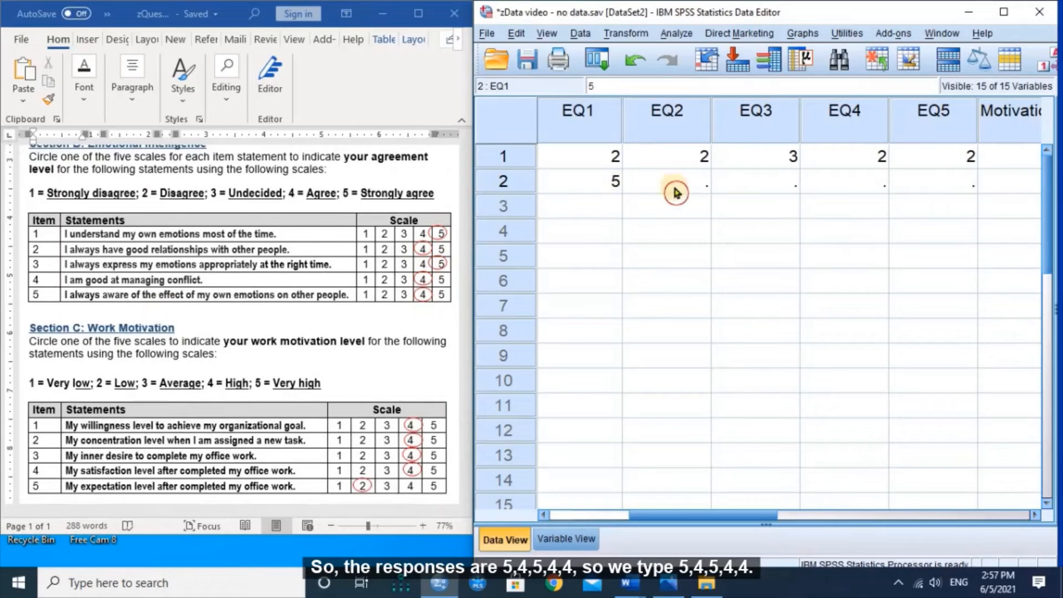
{"action": "type", "text": "4"}
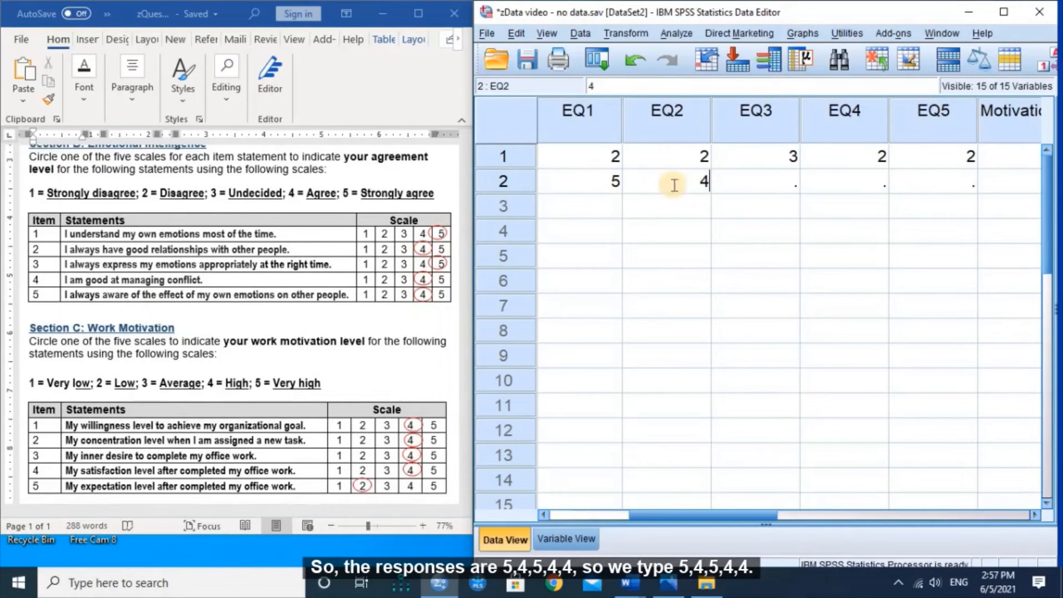
{"action": "left_click", "coordinate": [737, 184]}
{"action": "type", "text": "5"}
{"action": "left_click", "coordinate": [826, 183]}
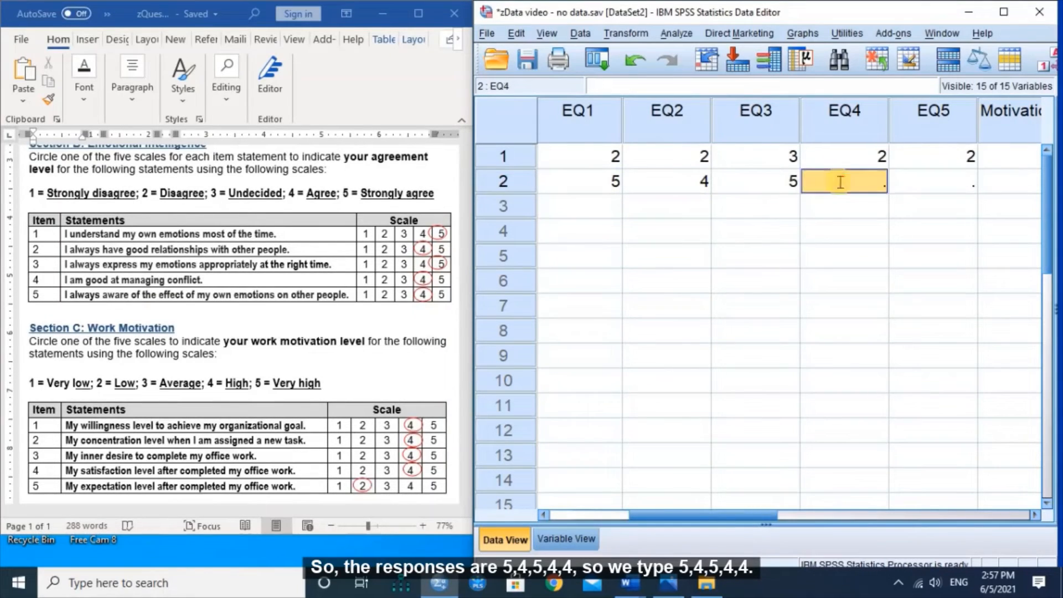
{"action": "type", "text": "4"}
{"action": "left_click", "coordinate": [907, 185]}
{"action": "type", "text": "4"}
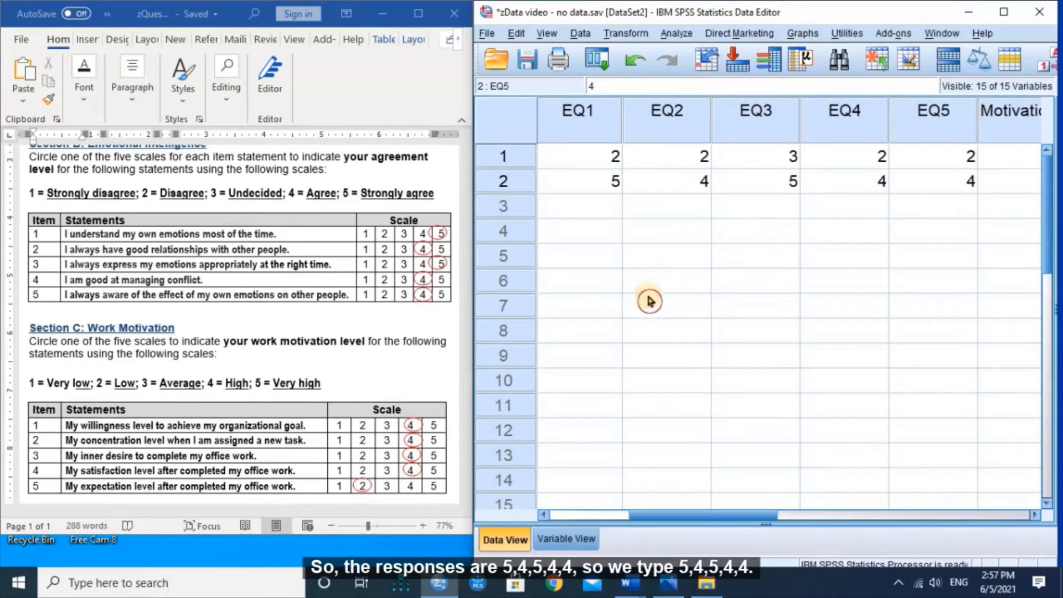
- Enter respondent 2's Section C answers in the second data row: 4, 4, 4, 4 and 2 for Motivation1 through Motivation5
{"action": "scroll", "coordinate": [291, 388], "scroll_direction": "down", "scroll_amount": 2}
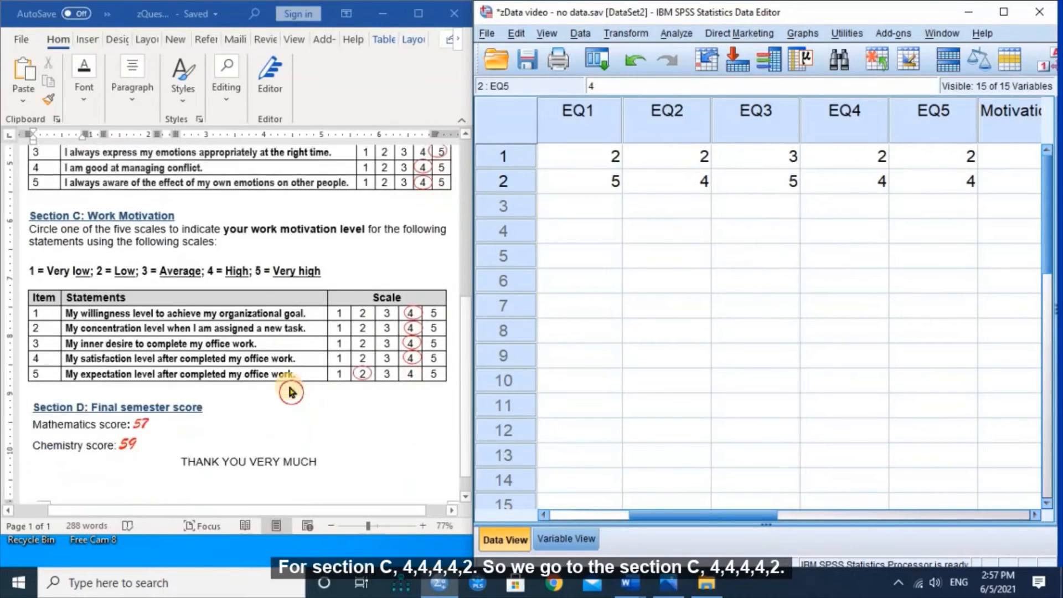
{"action": "scroll", "coordinate": [291, 392], "scroll_direction": "down", "scroll_amount": 1}
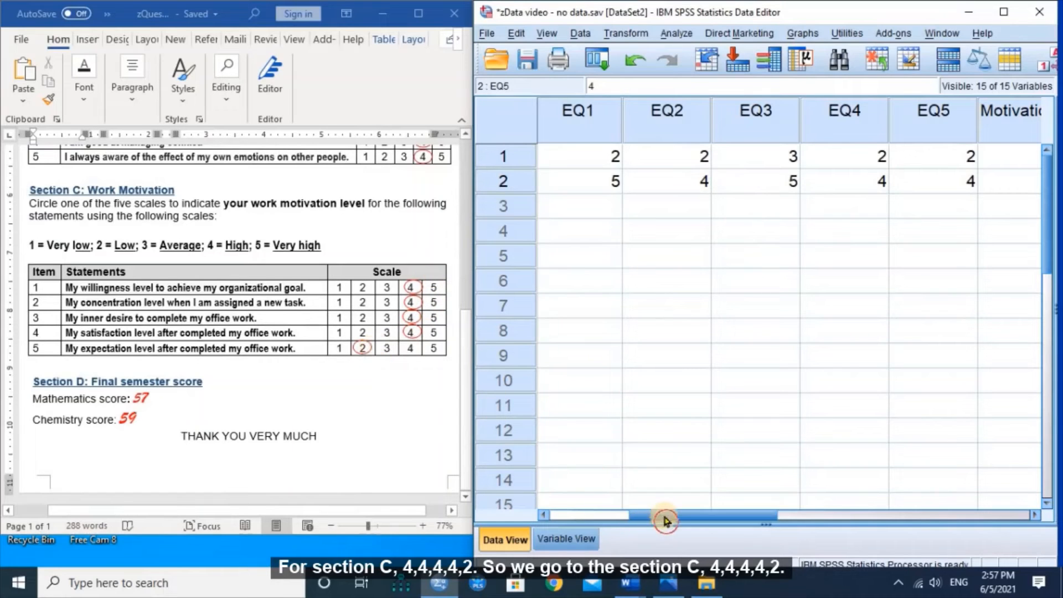
{"action": "left_click_drag", "start_coordinate": [636, 519], "coordinate": [800, 529]}
{"action": "left_click", "coordinate": [612, 192]}
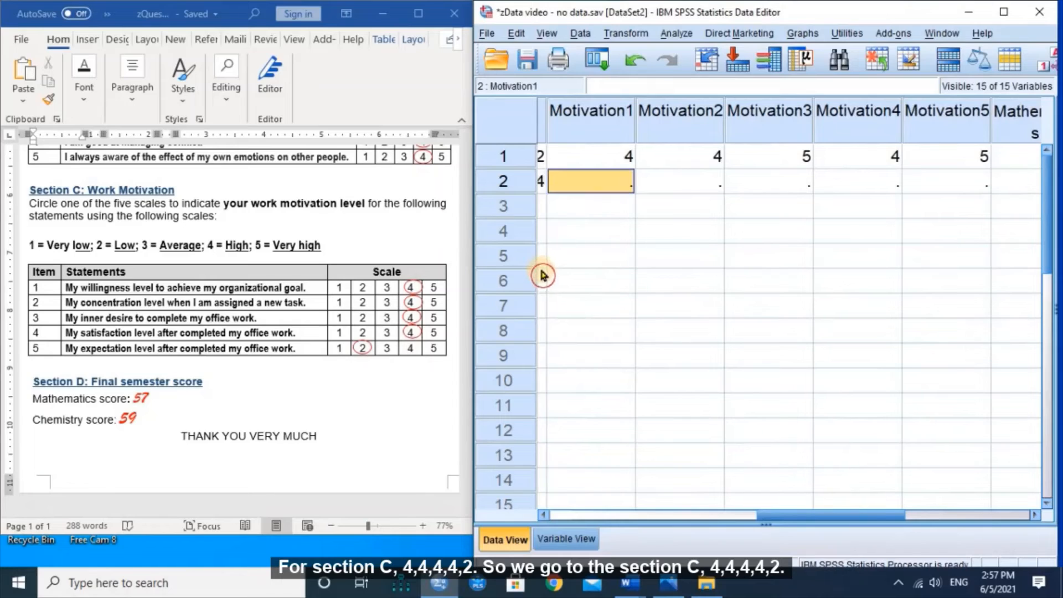
{"action": "type", "text": "4"}
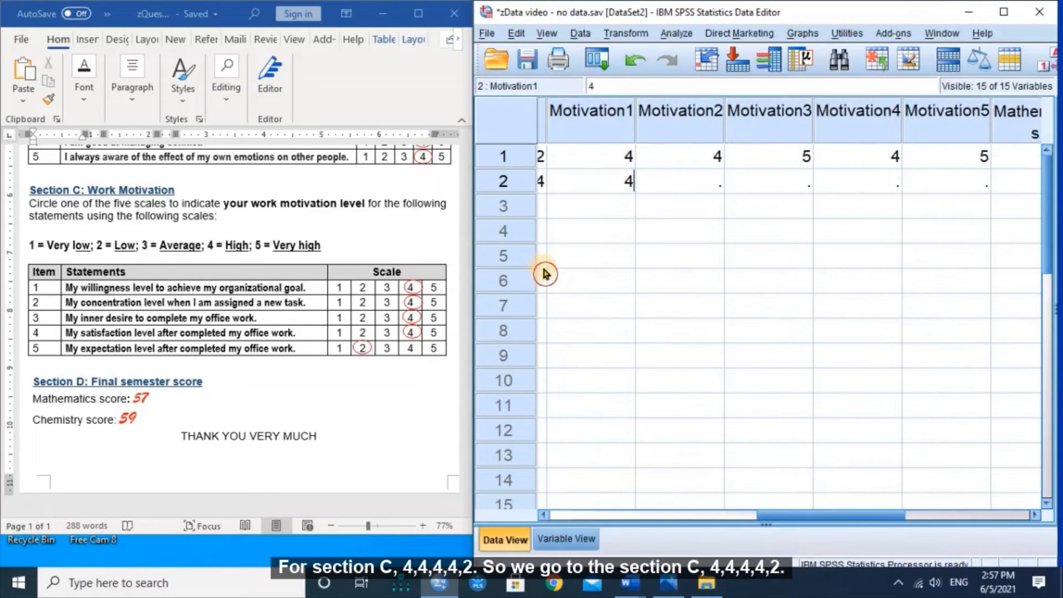
{"action": "key", "text": "Tab"}
{"action": "type", "text": "4"}
{"action": "key", "text": "Tab"}
{"action": "type", "text": "4"}
{"action": "key", "text": "Tab"}
{"action": "type", "text": "4"}
{"action": "key", "text": "Tab"}
{"action": "type", "text": "2"}
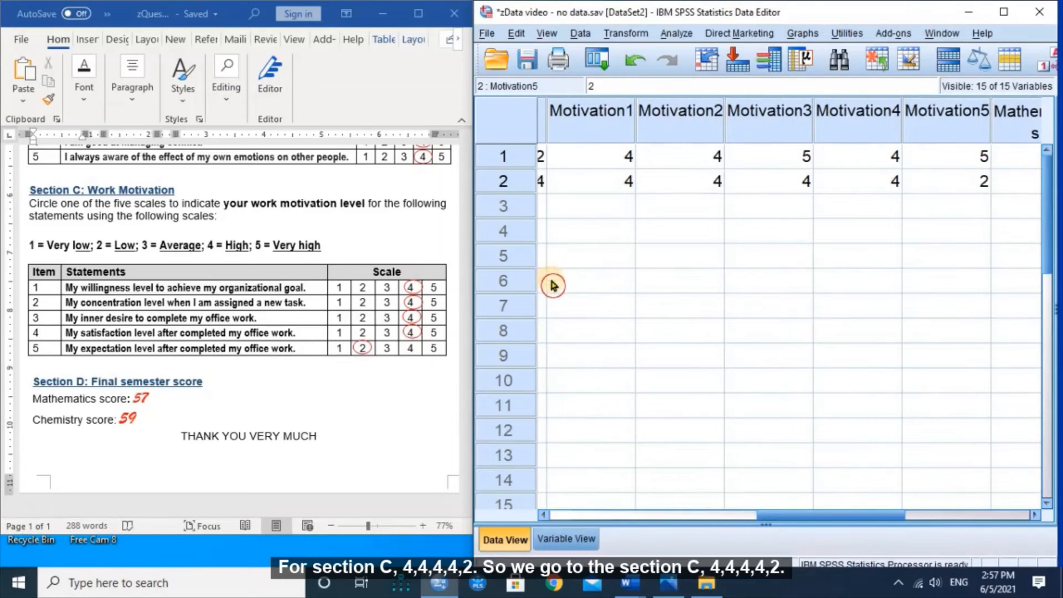
- Enter respondent 2's final semester scores in the second data row: Mathematics 57 and Chemistry 59
{"action": "left_click_drag", "start_coordinate": [843, 518], "coordinate": [951, 526]}
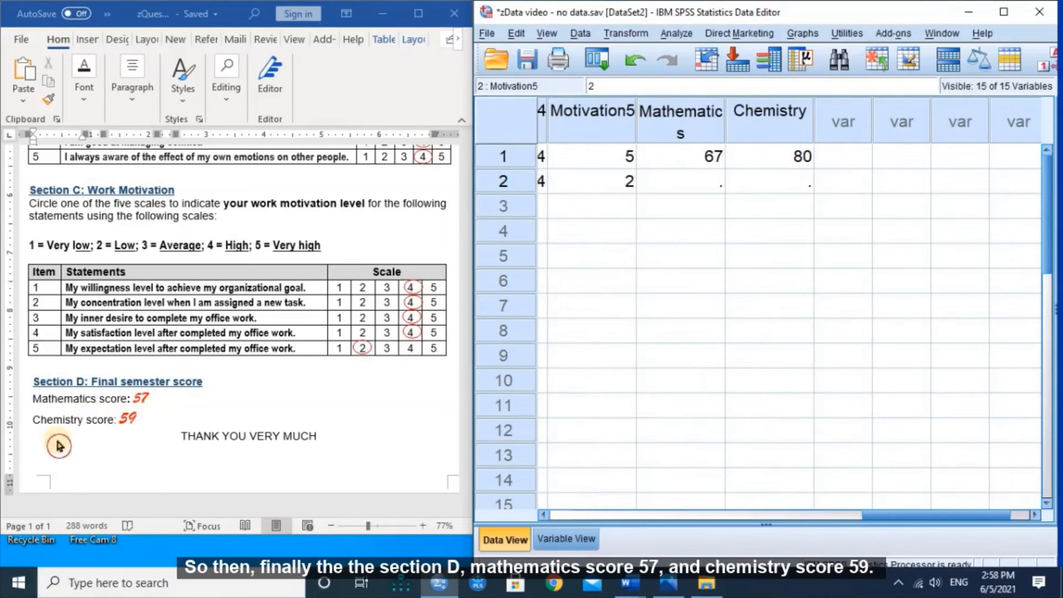
{"action": "left_click", "coordinate": [714, 186]}
{"action": "type", "text": "57"}
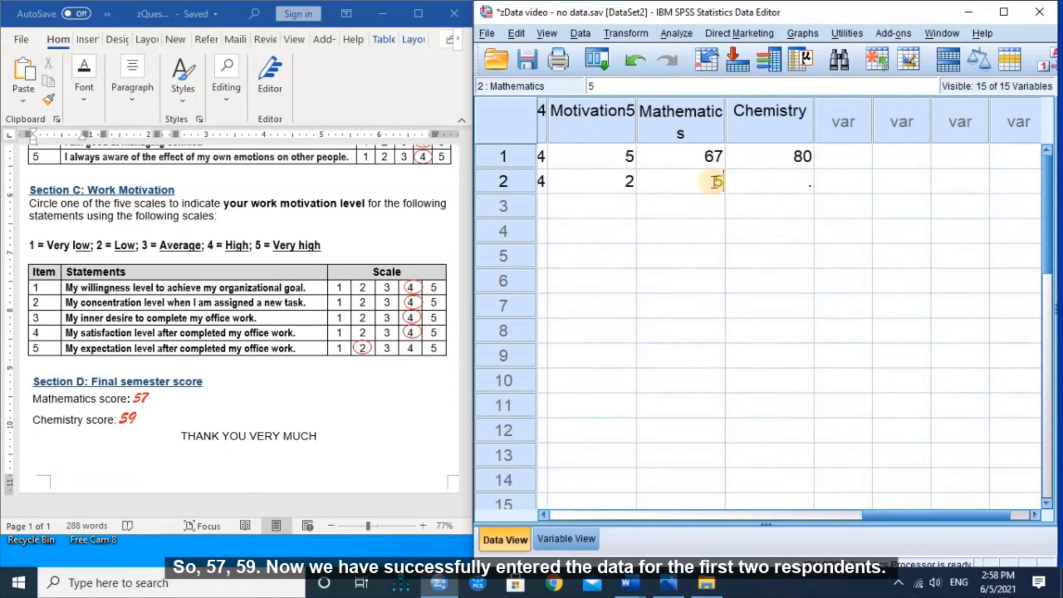
{"action": "left_click", "coordinate": [804, 187]}
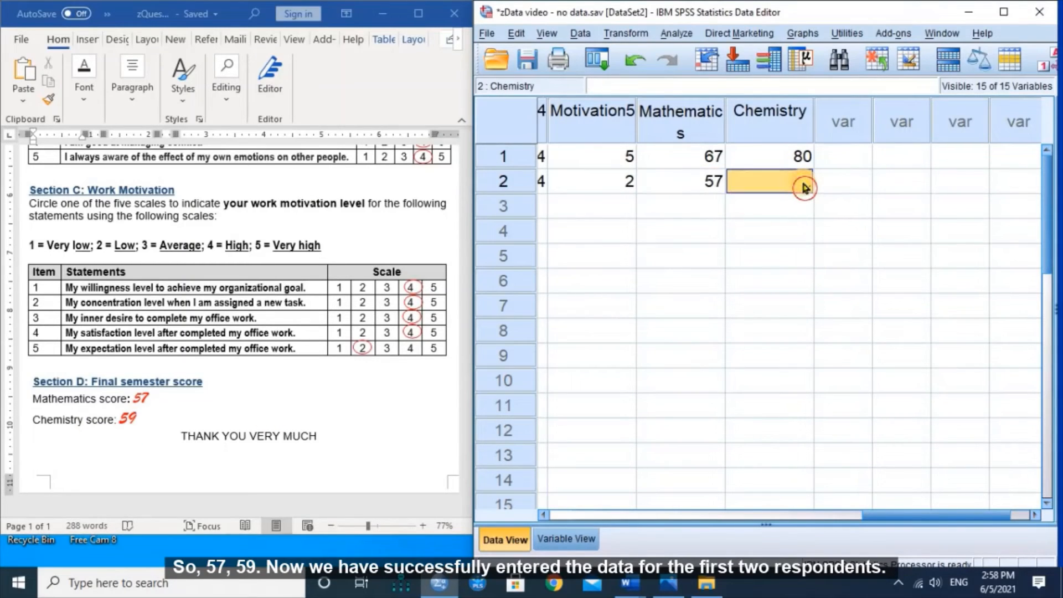
{"action": "type", "text": "59"}
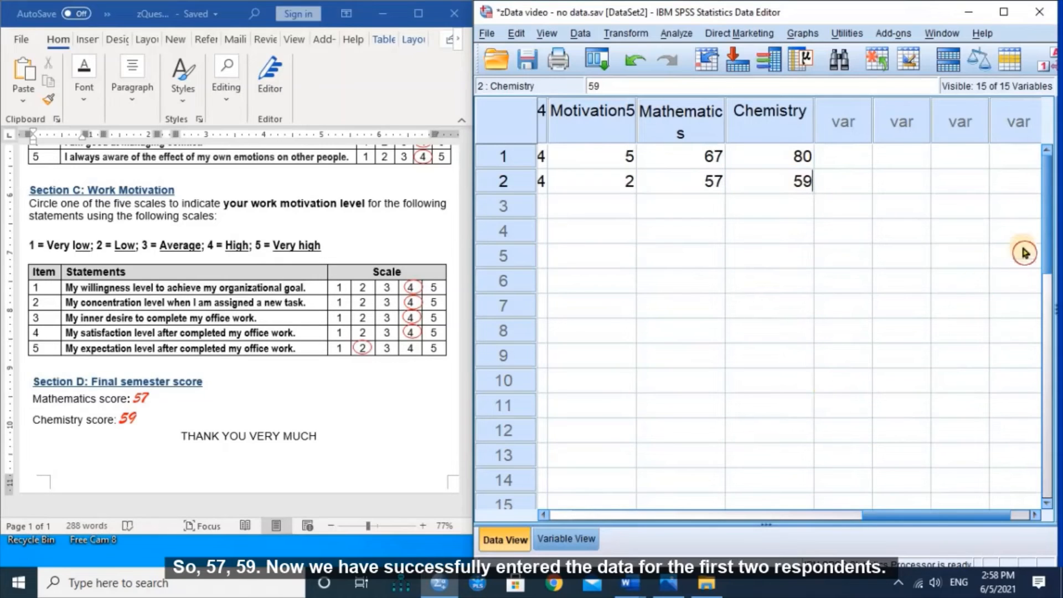
- Review the two entered respondent rows and the completed data set zData video 1.sav from its first to its last respondent
{"action": "mouse_move", "coordinate": [1046, 248]}
{"action": "left_mouse_down"}
{"action": "mouse_move", "coordinate": [1048, 263]}
{"action": "mouse_move", "coordinate": [1048, 243]}
{"action": "left_mouse_up"}
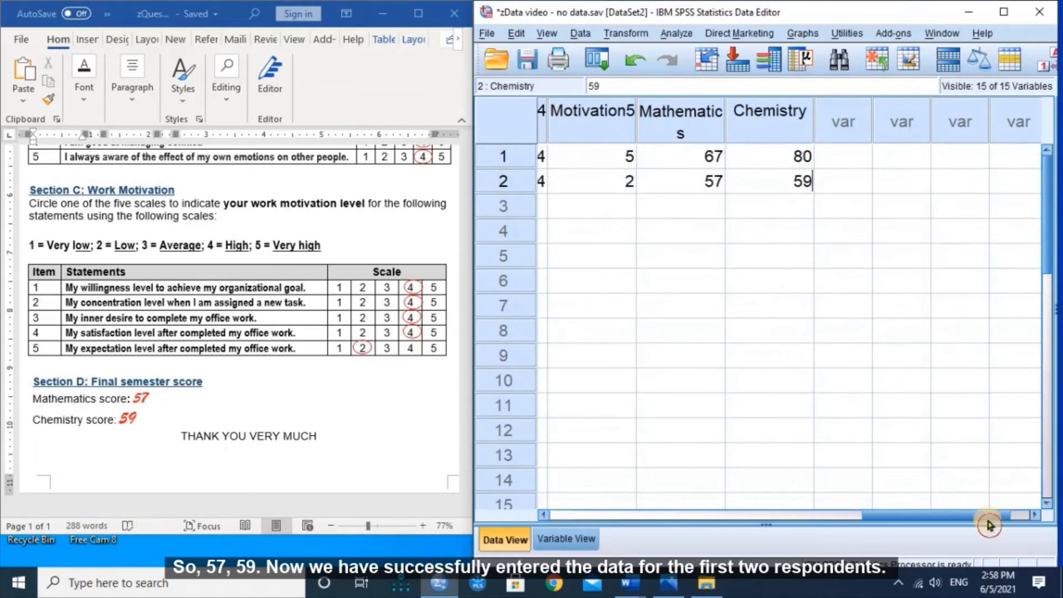
{"action": "left_click_drag", "start_coordinate": [980, 510], "coordinate": [619, 502]}
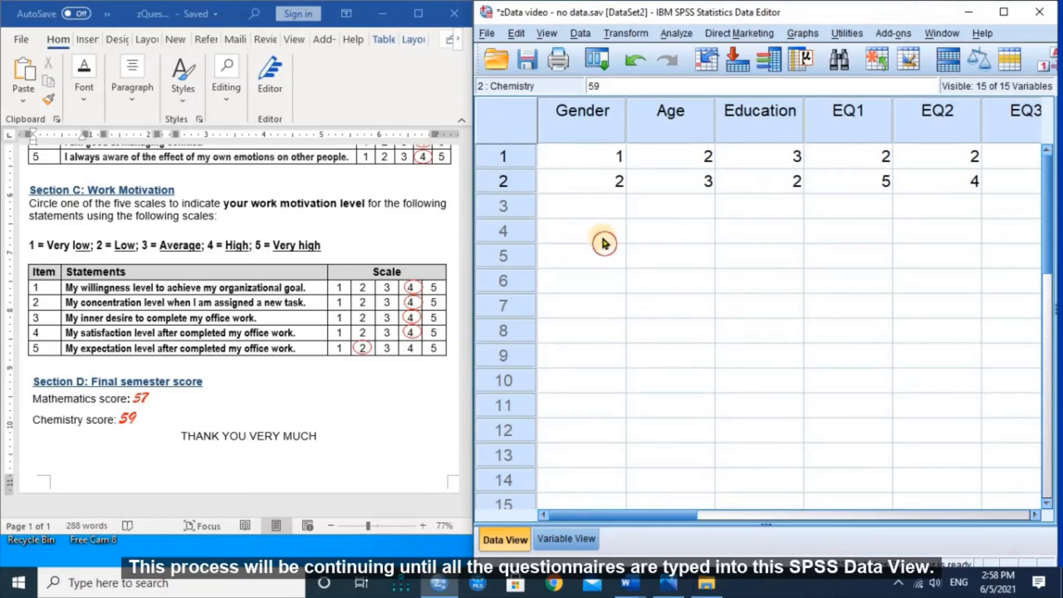
{"action": "scroll", "coordinate": [592, 241], "scroll_direction": "down", "scroll_amount": 9}
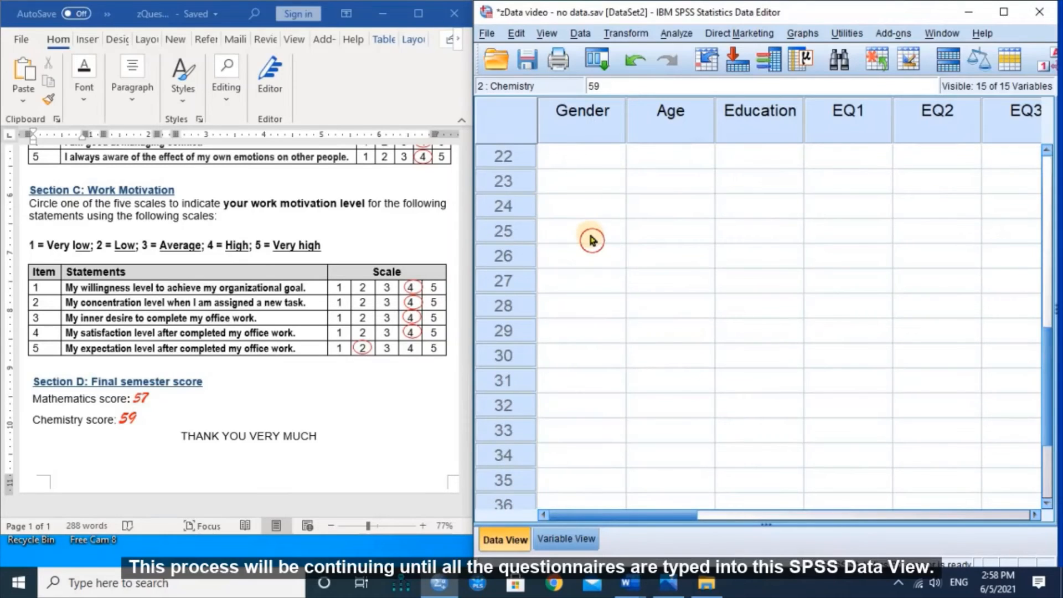
{"action": "scroll", "coordinate": [592, 240], "scroll_direction": "up", "scroll_amount": 9}
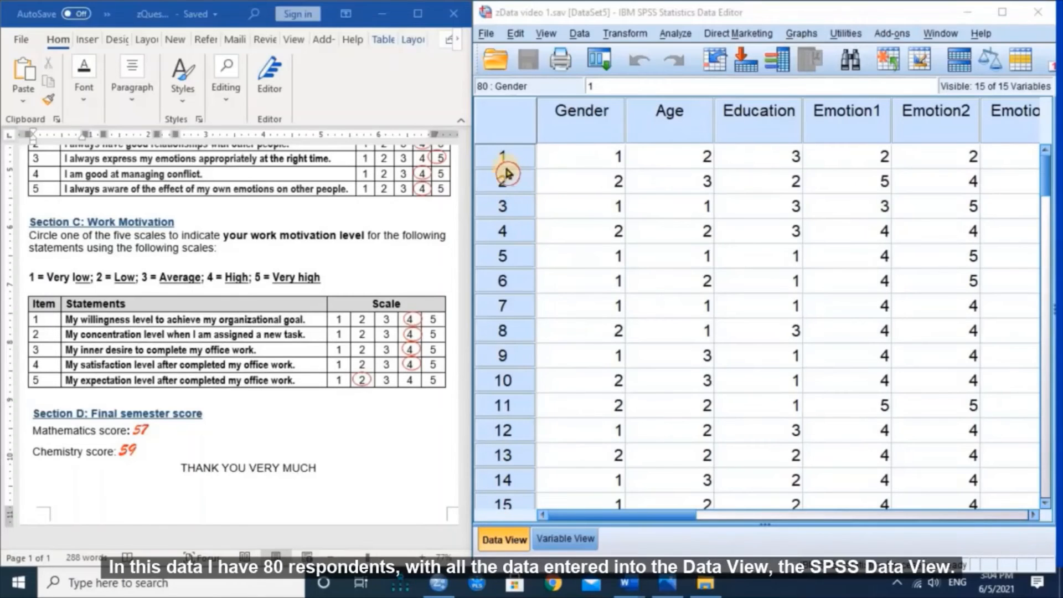
{"action": "scroll", "coordinate": [504, 192], "scroll_direction": "down", "scroll_amount": 16}
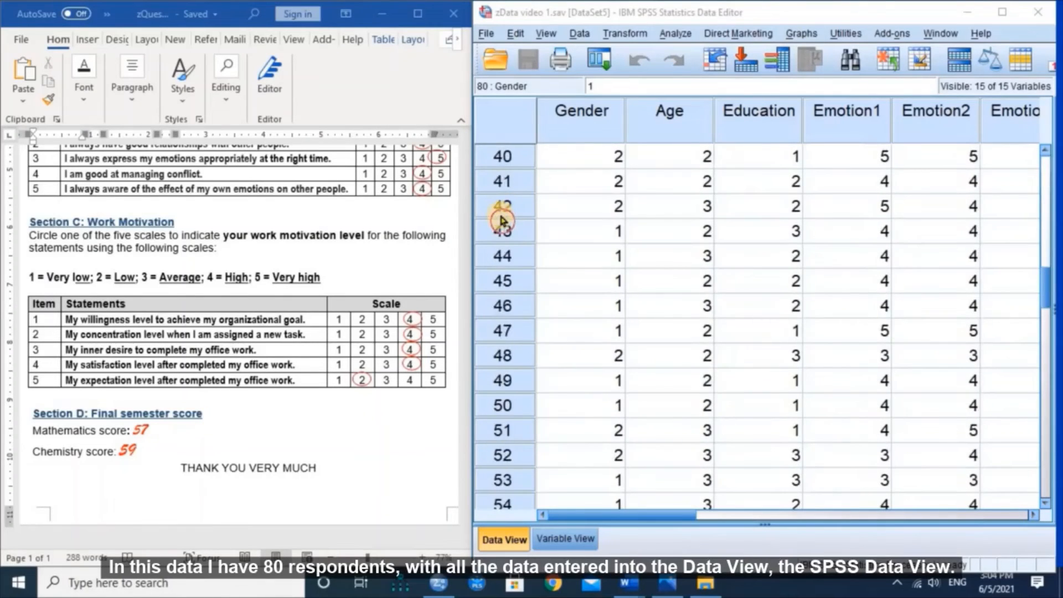
{"action": "scroll", "coordinate": [502, 221], "scroll_direction": "down", "scroll_amount": 10}
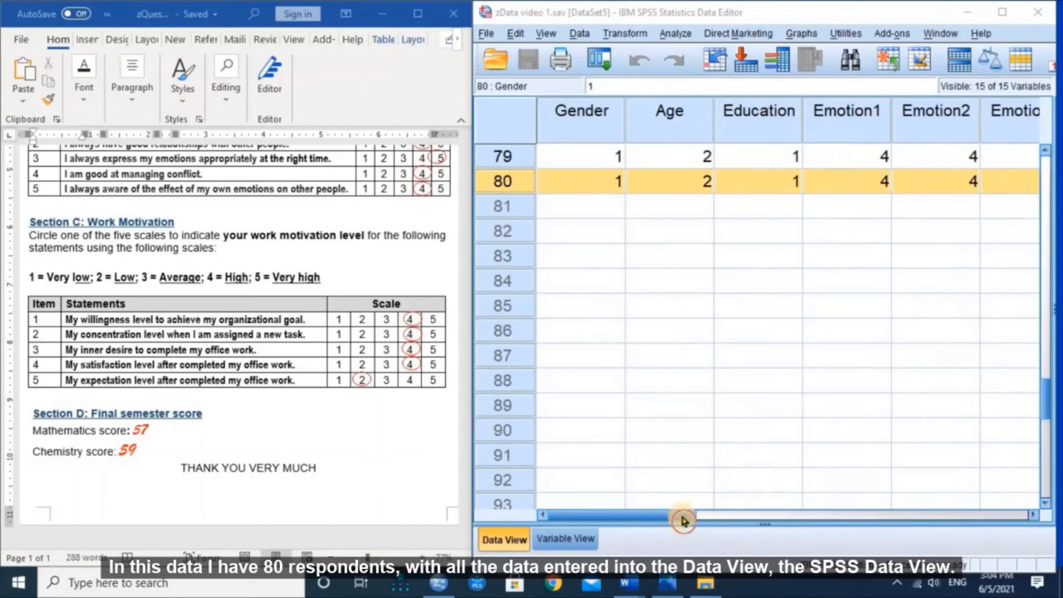
{"action": "left_click_drag", "start_coordinate": [688, 520], "coordinate": [670, 494]}
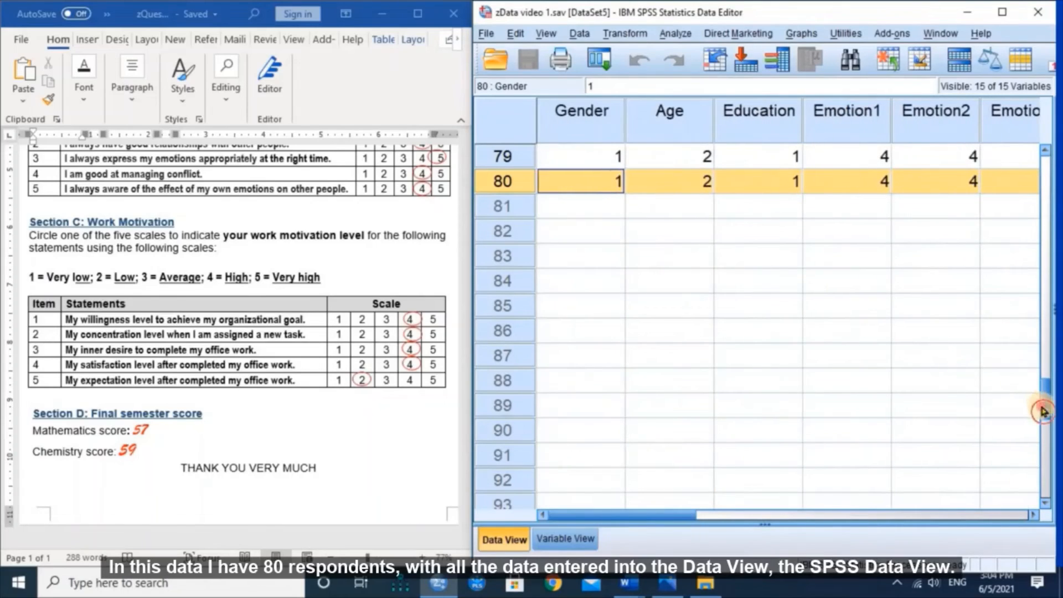
{"action": "left_click_drag", "start_coordinate": [1043, 411], "coordinate": [1046, 161]}
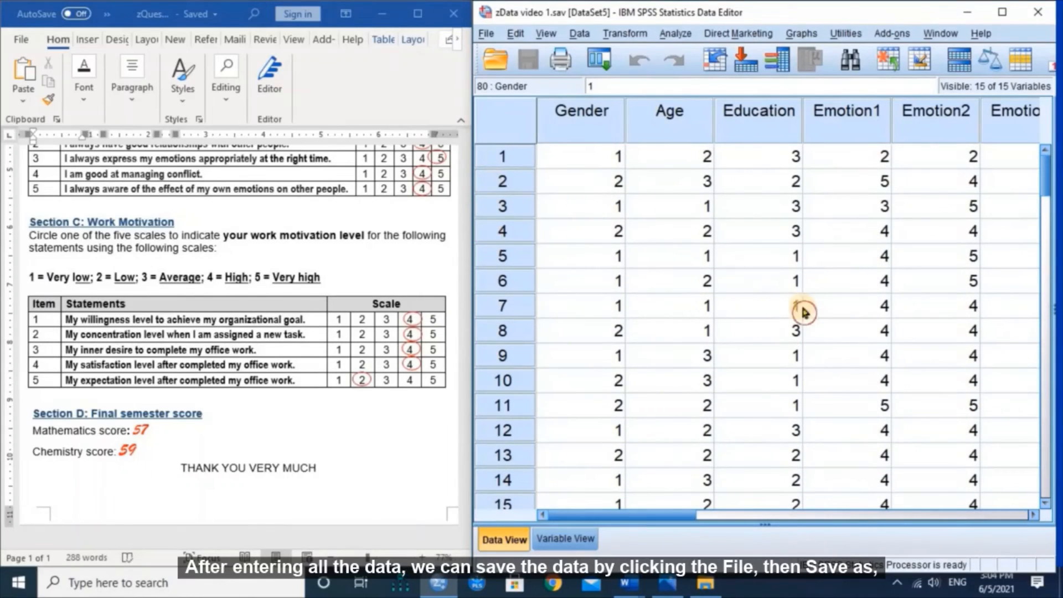
- Save a copy of the completed data set to the Desktop as Data1 in SPSS Statistics (*.sav) format
{"action": "left_click", "coordinate": [485, 34]}
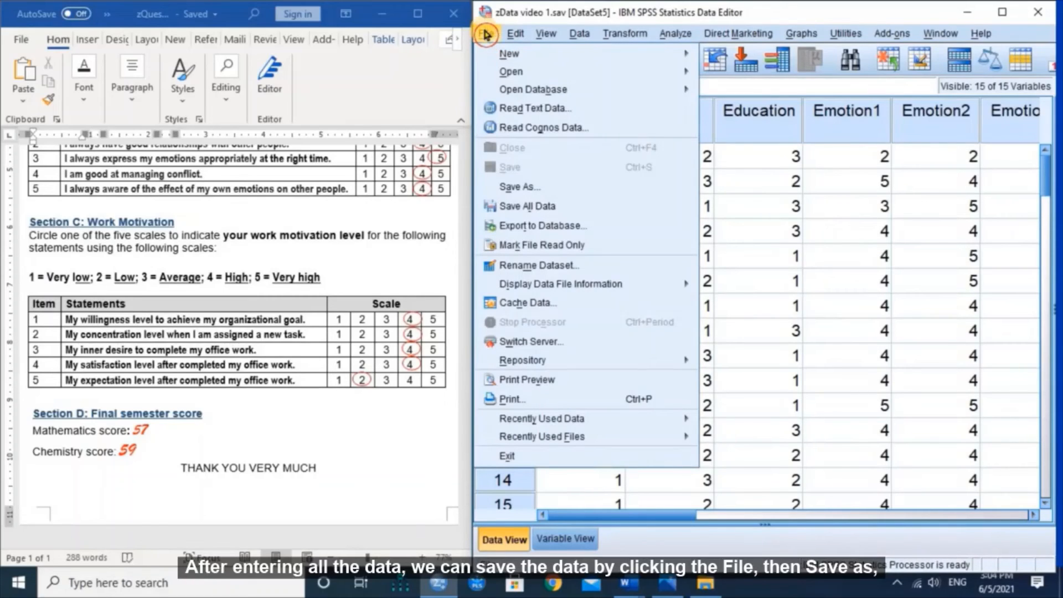
{"action": "left_click", "coordinate": [506, 188]}
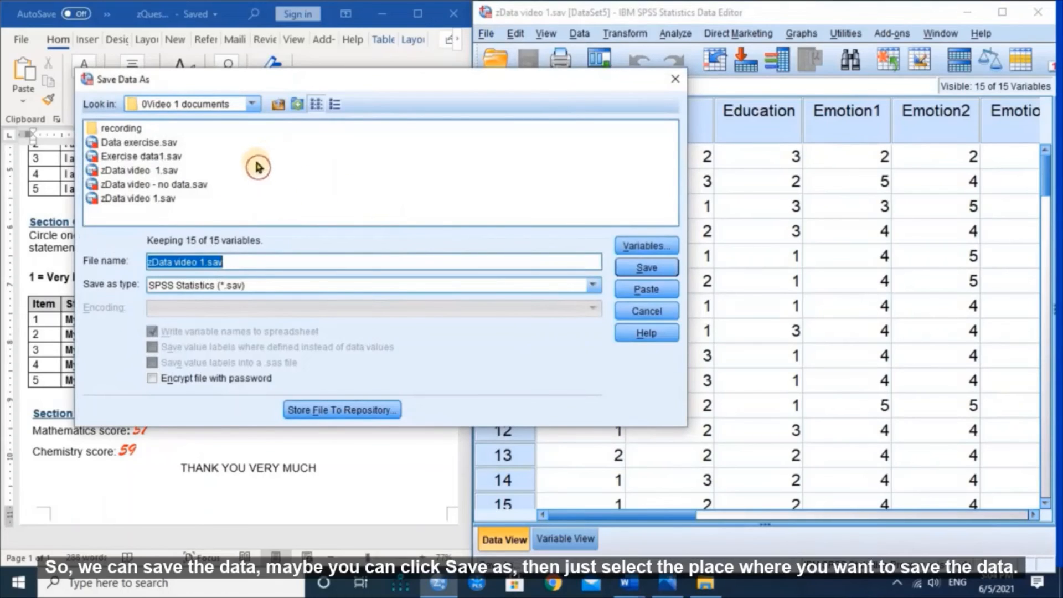
{"action": "left_click", "coordinate": [250, 113]}
{"action": "left_click_drag", "start_coordinate": [254, 194], "coordinate": [189, 122]}
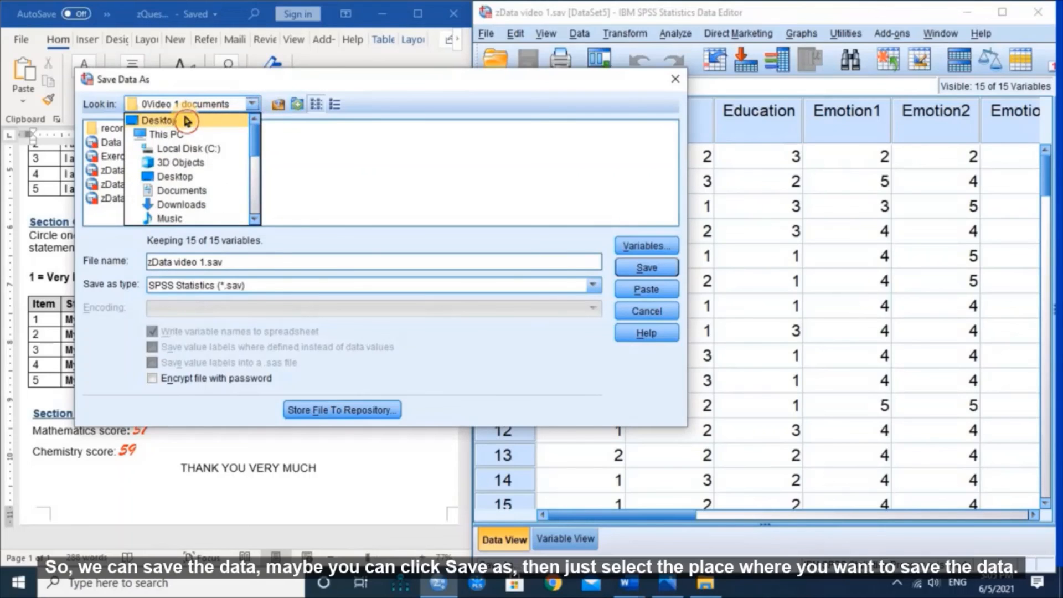
{"action": "left_click", "coordinate": [185, 121]}
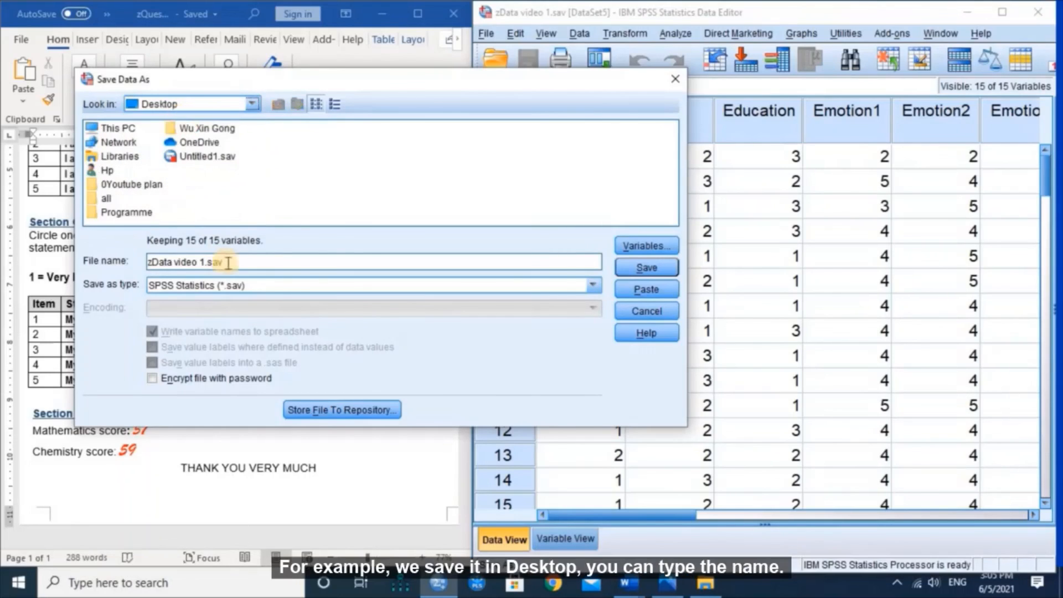
{"action": "left_click_drag", "start_coordinate": [227, 261], "coordinate": [154, 261]}
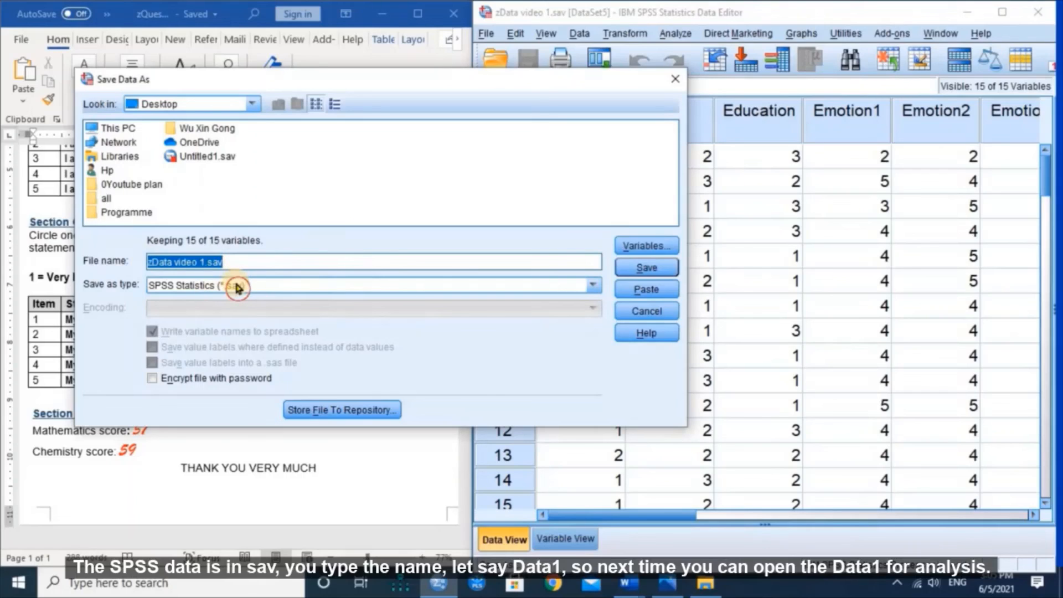
{"action": "type", "text": "Data1"}
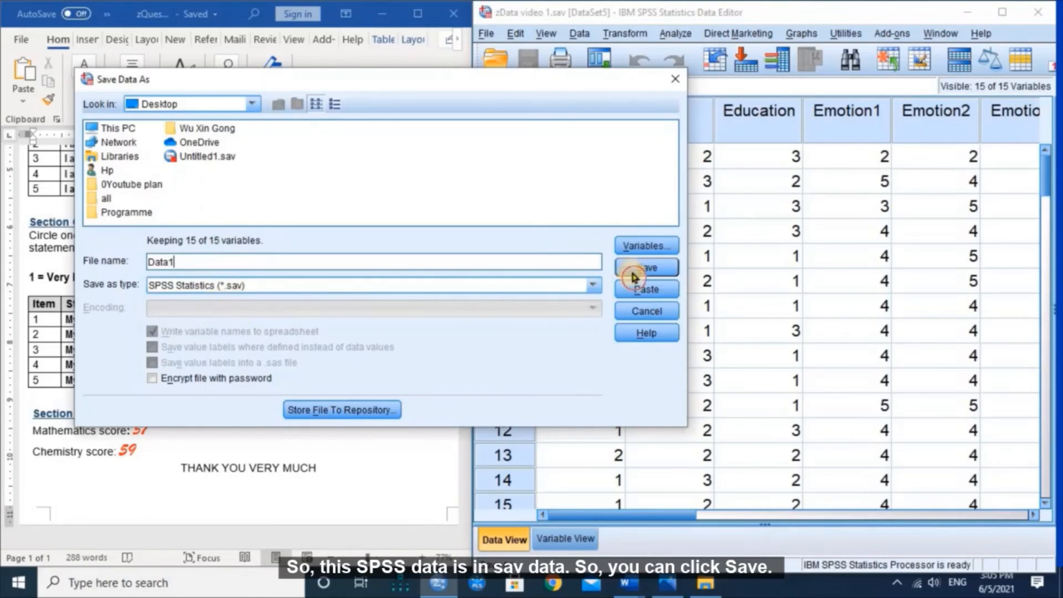
{"action": "left_click", "coordinate": [645, 269]}
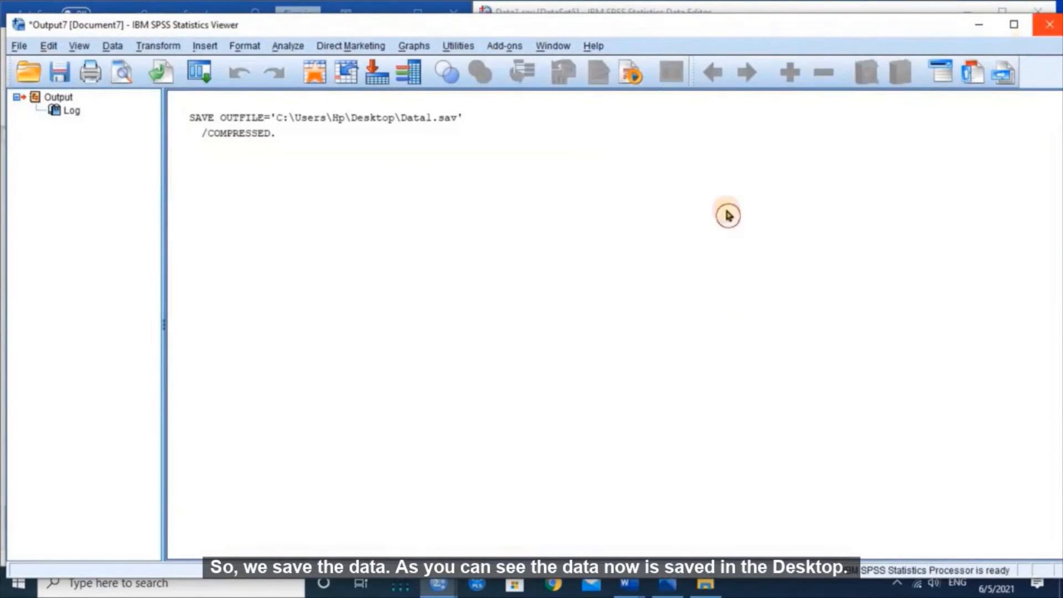
- Reopen the saved Data1 file from the desktop, continuing although it is in use, and look over its rows in a maximized window
{"action": "key", "text": "super+d"}
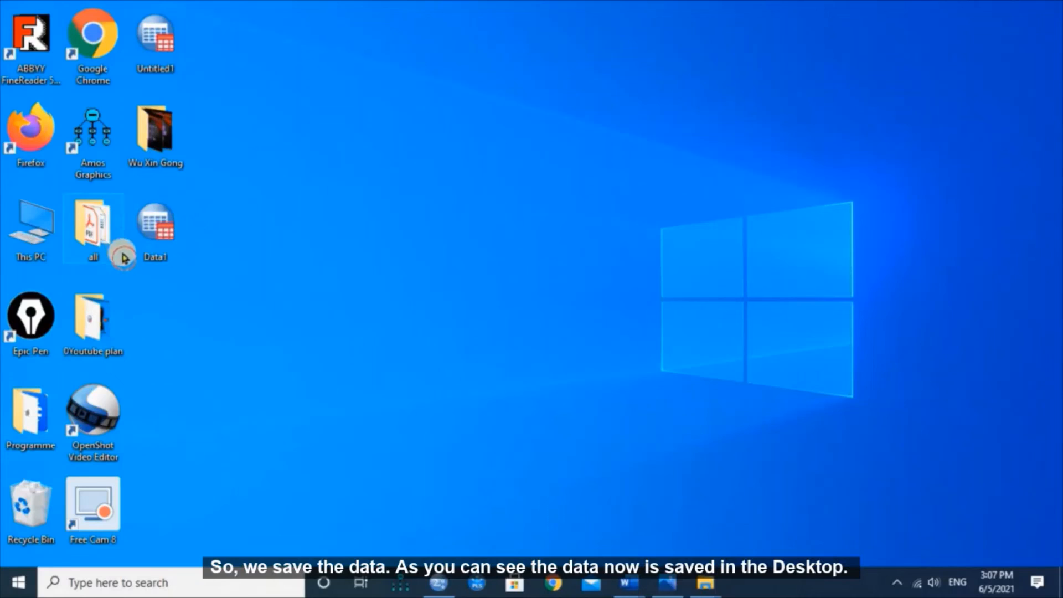
{"action": "double_click", "coordinate": [161, 229]}
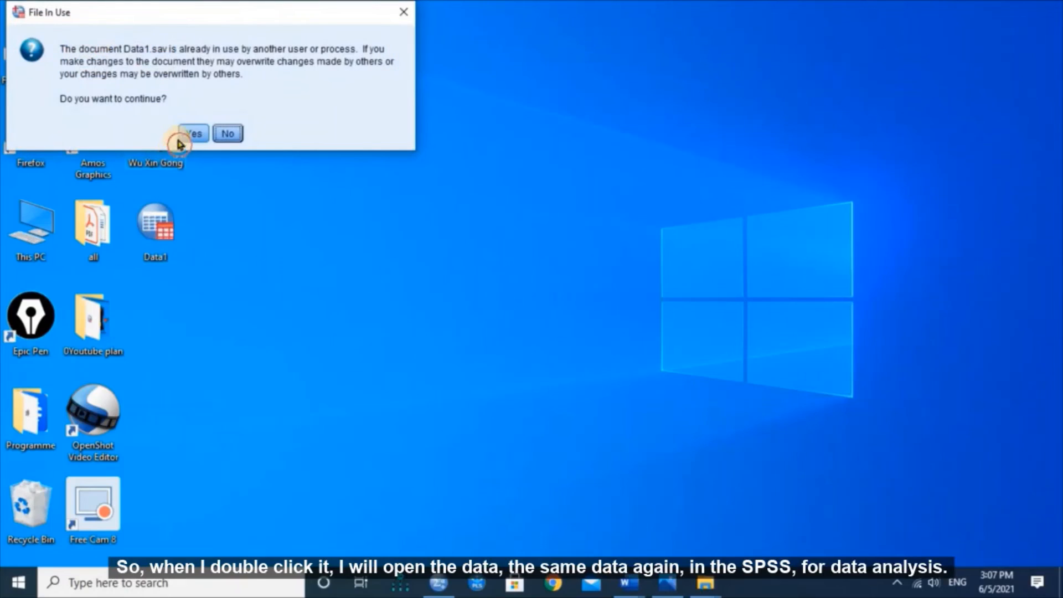
{"action": "left_click", "coordinate": [189, 136]}
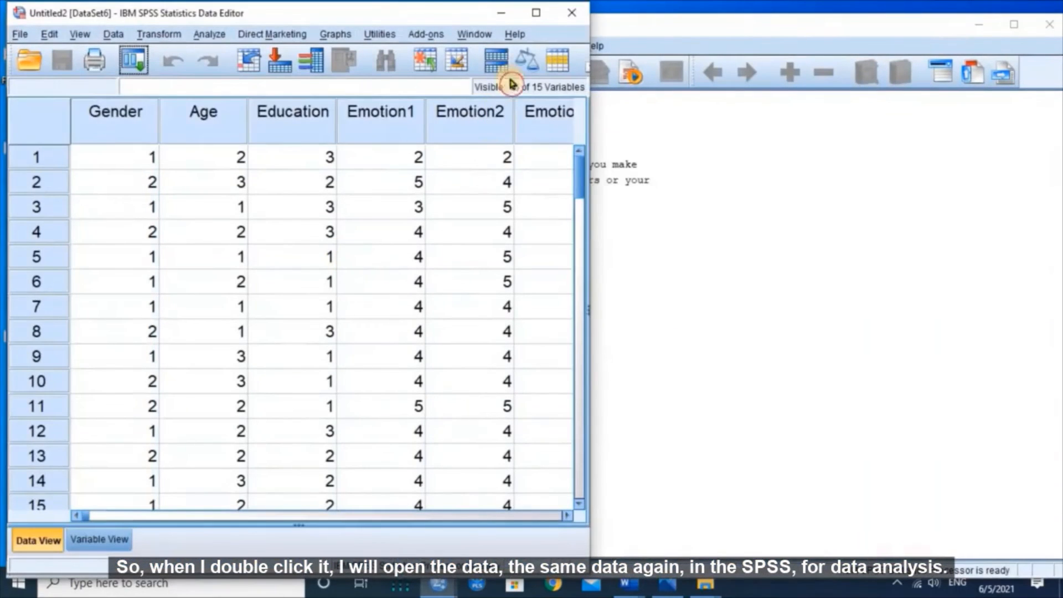
{"action": "left_click", "coordinate": [535, 21]}
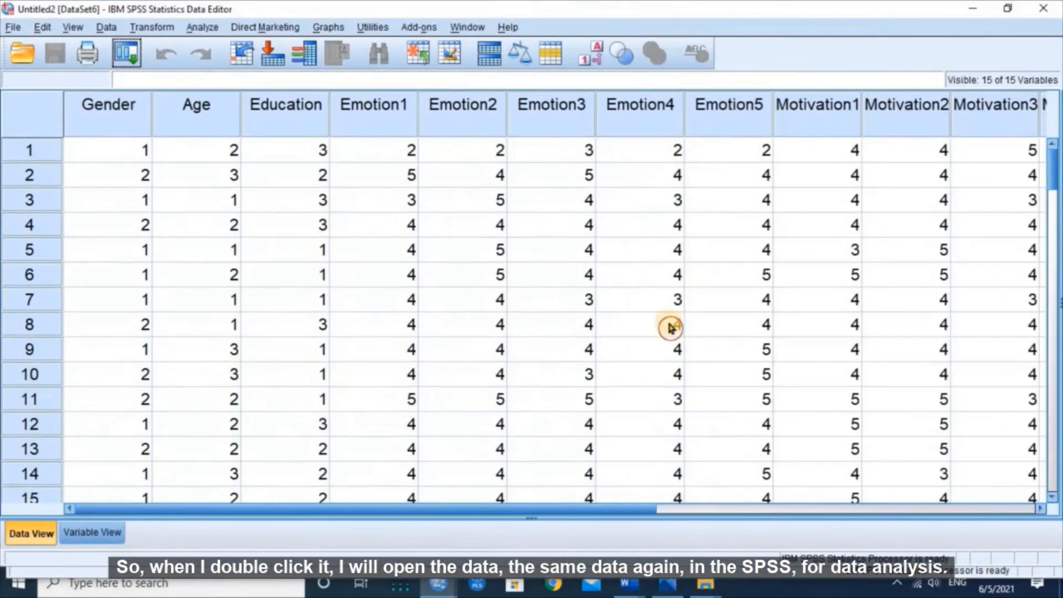
{"action": "left_click_drag", "start_coordinate": [518, 509], "coordinate": [571, 529]}
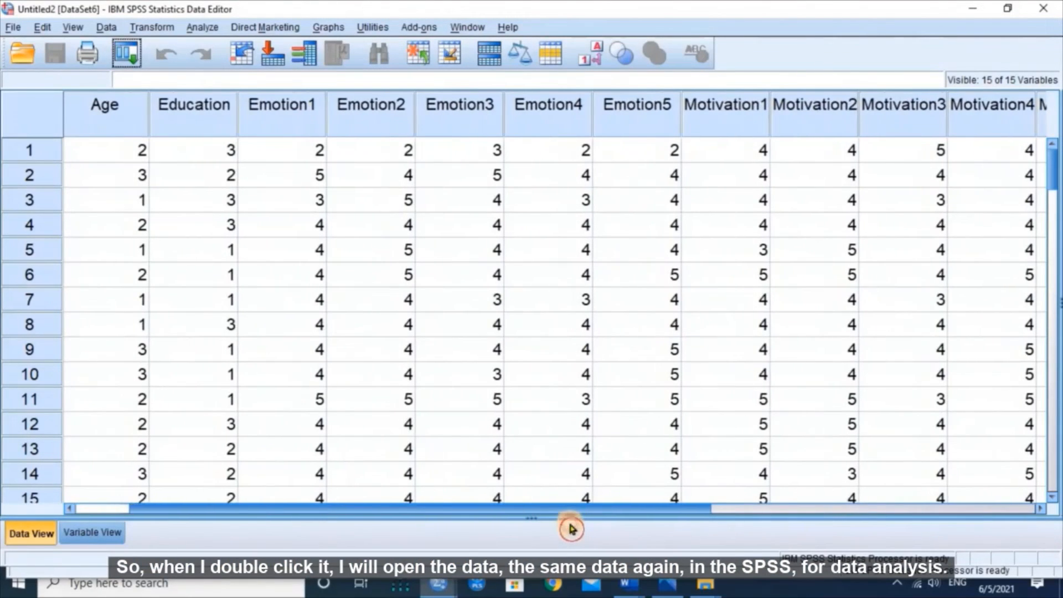
{"action": "left_click_drag", "start_coordinate": [1058, 178], "coordinate": [1056, 373]}
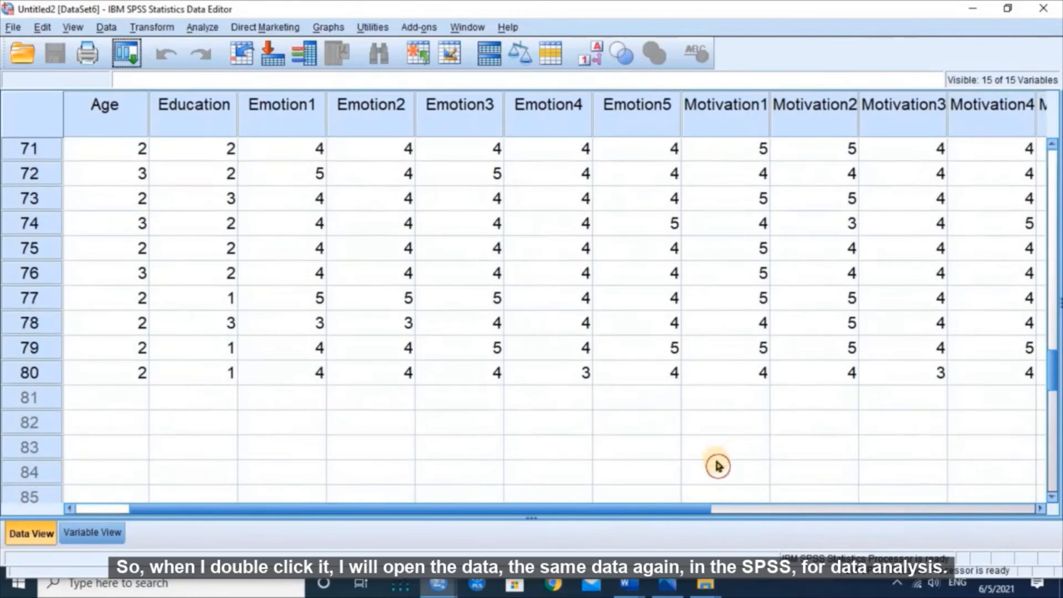